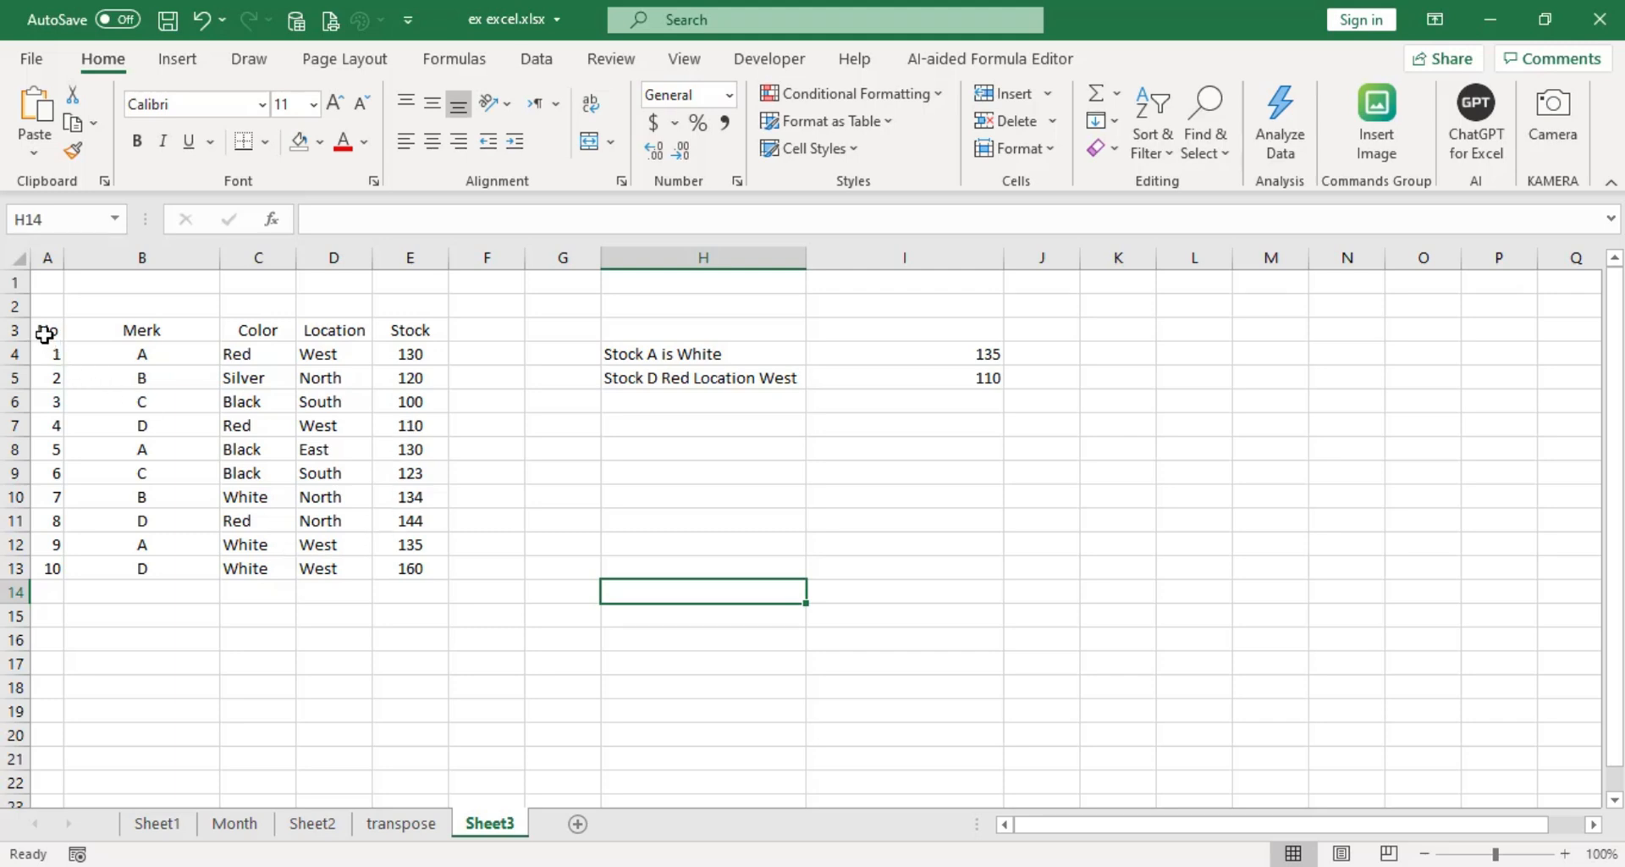
# Apply outline and inside borders in the thin solid line style to the whole stock table, A3:E13.
pyautogui.moveTo(45, 334); pyautogui.dragTo(413, 573)
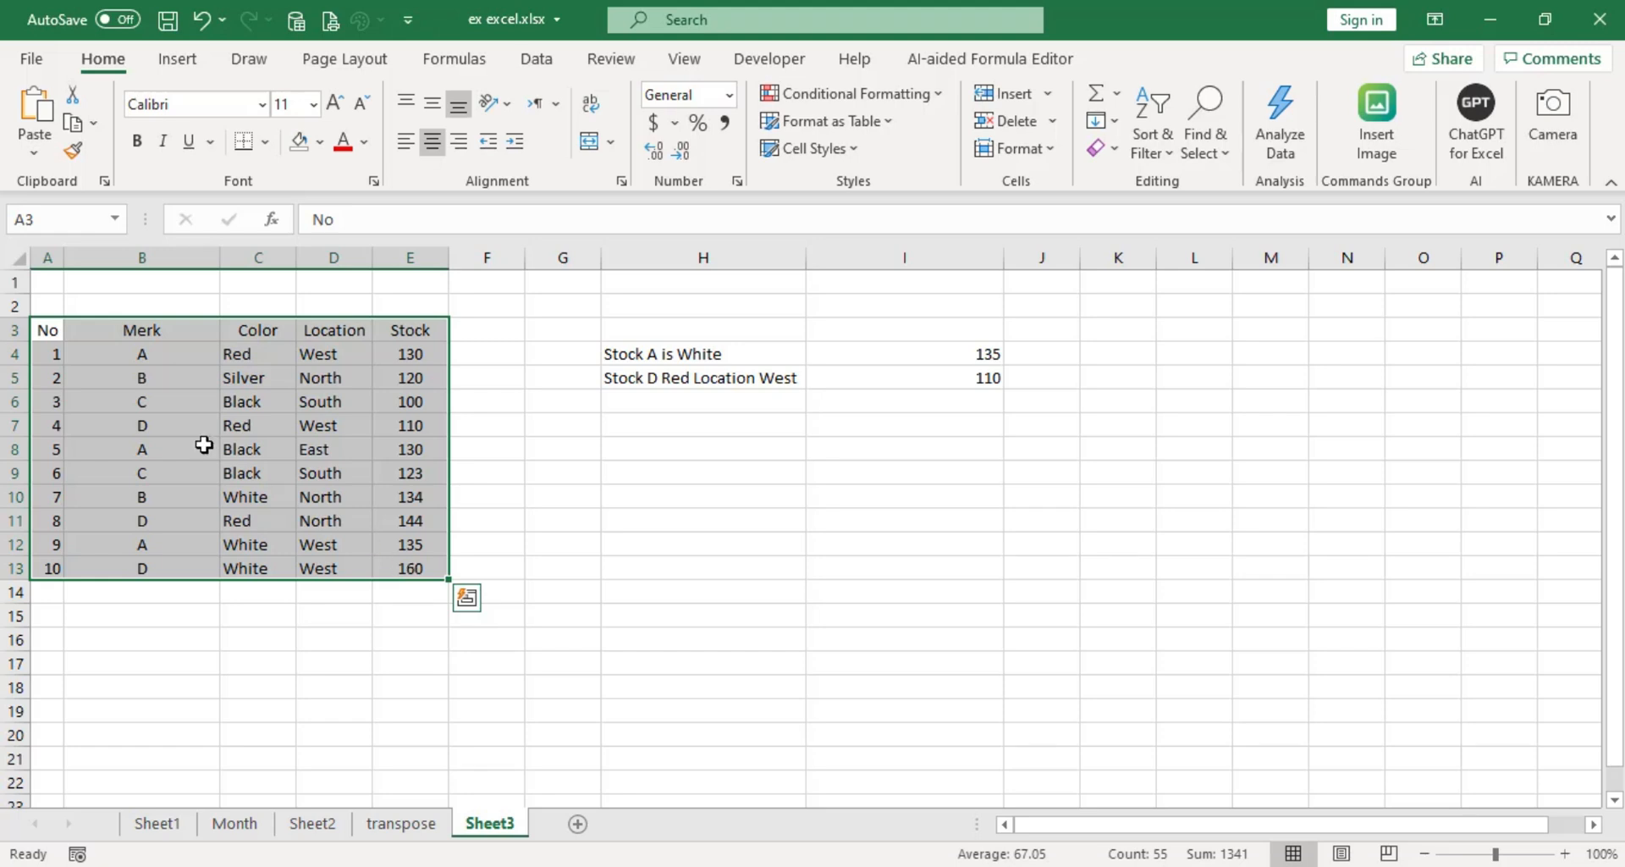
pyautogui.click(48, 330)
pyautogui.moveTo(115, 340); pyautogui.dragTo(421, 572)
pyautogui.rightClick(311, 450)
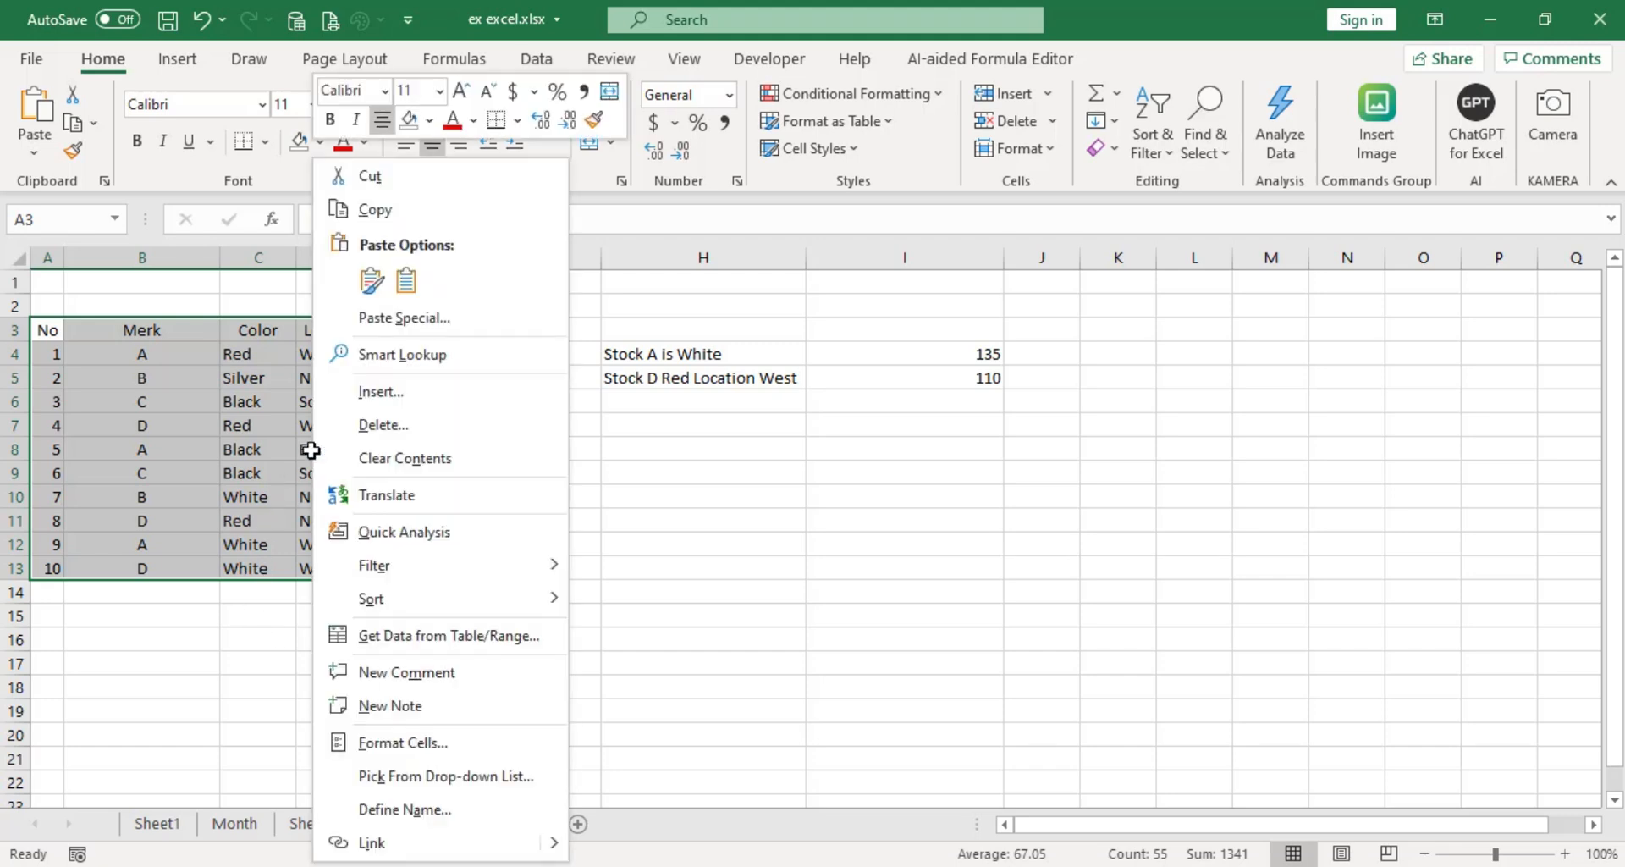
pyautogui.click(416, 755)
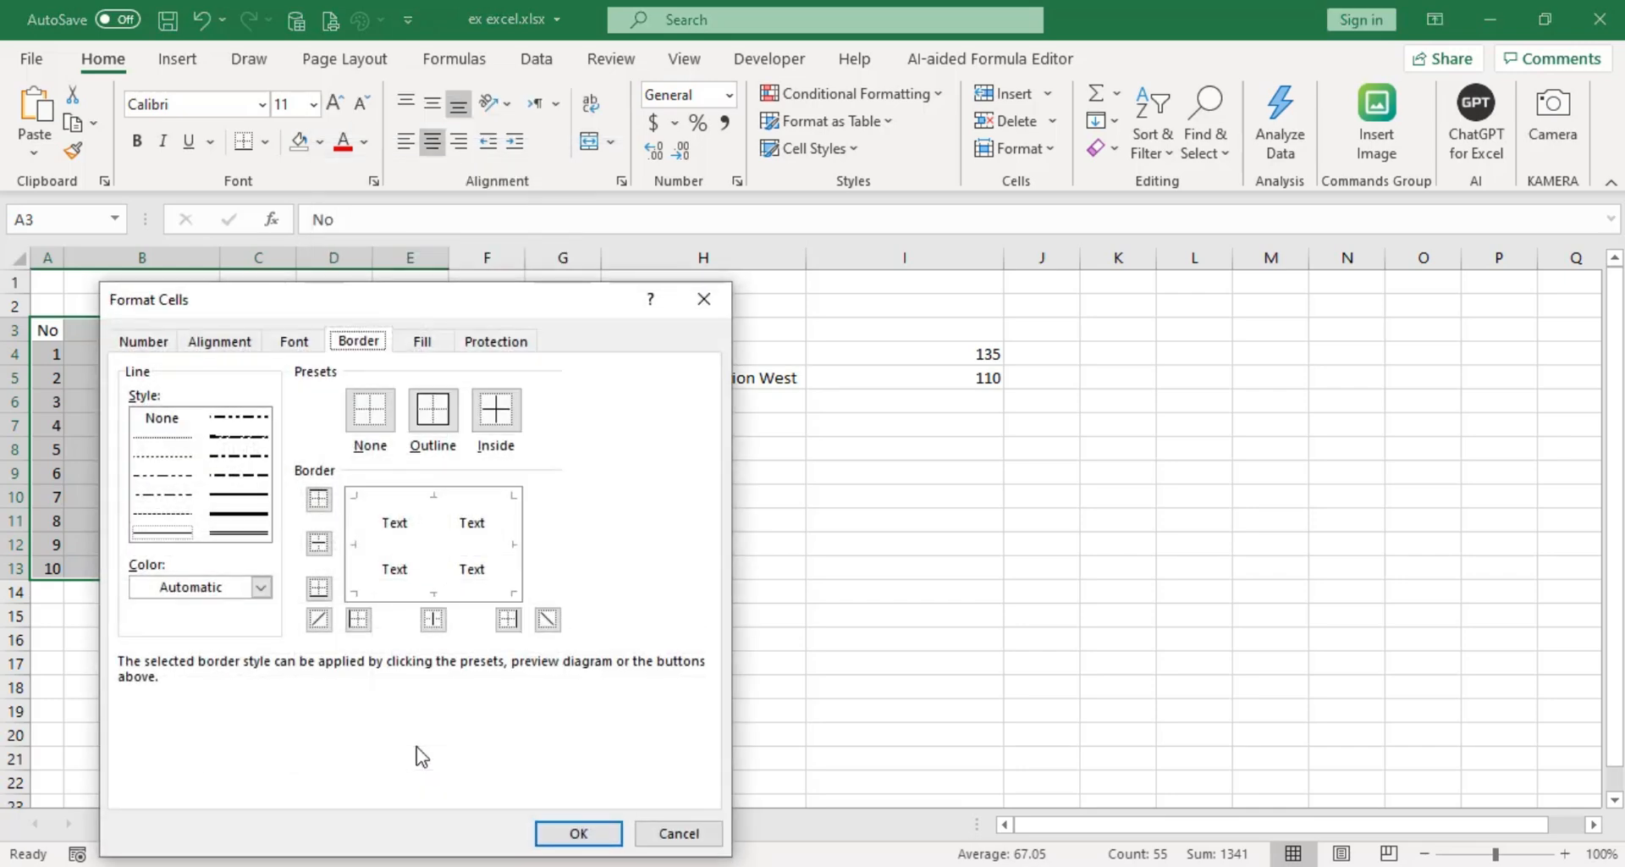
pyautogui.click(704, 299)
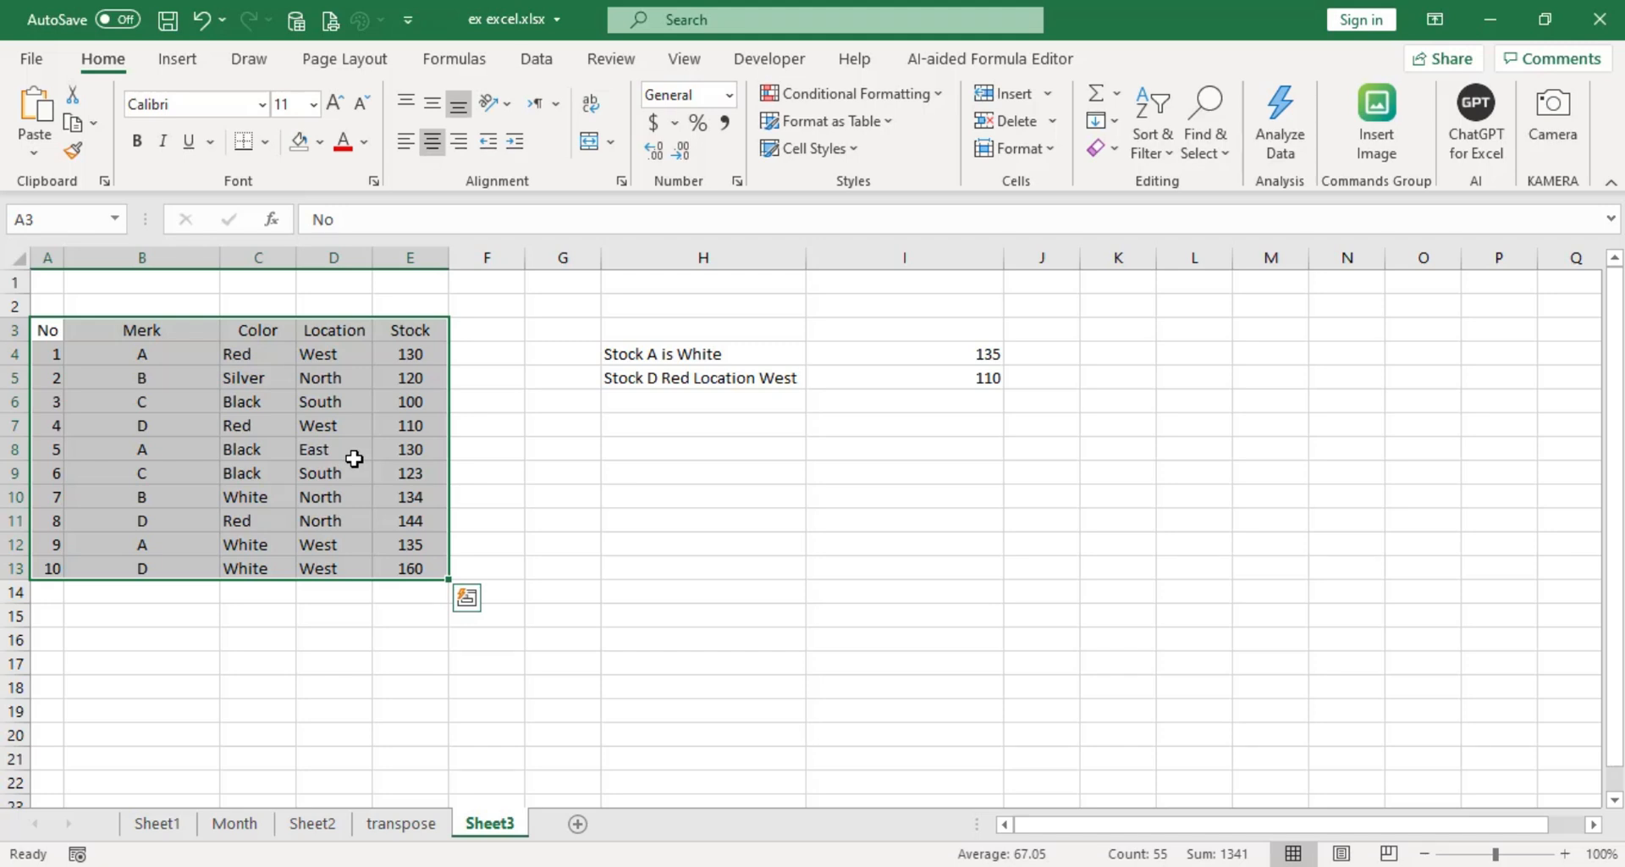
pyautogui.hotkey('ctrl', '1')
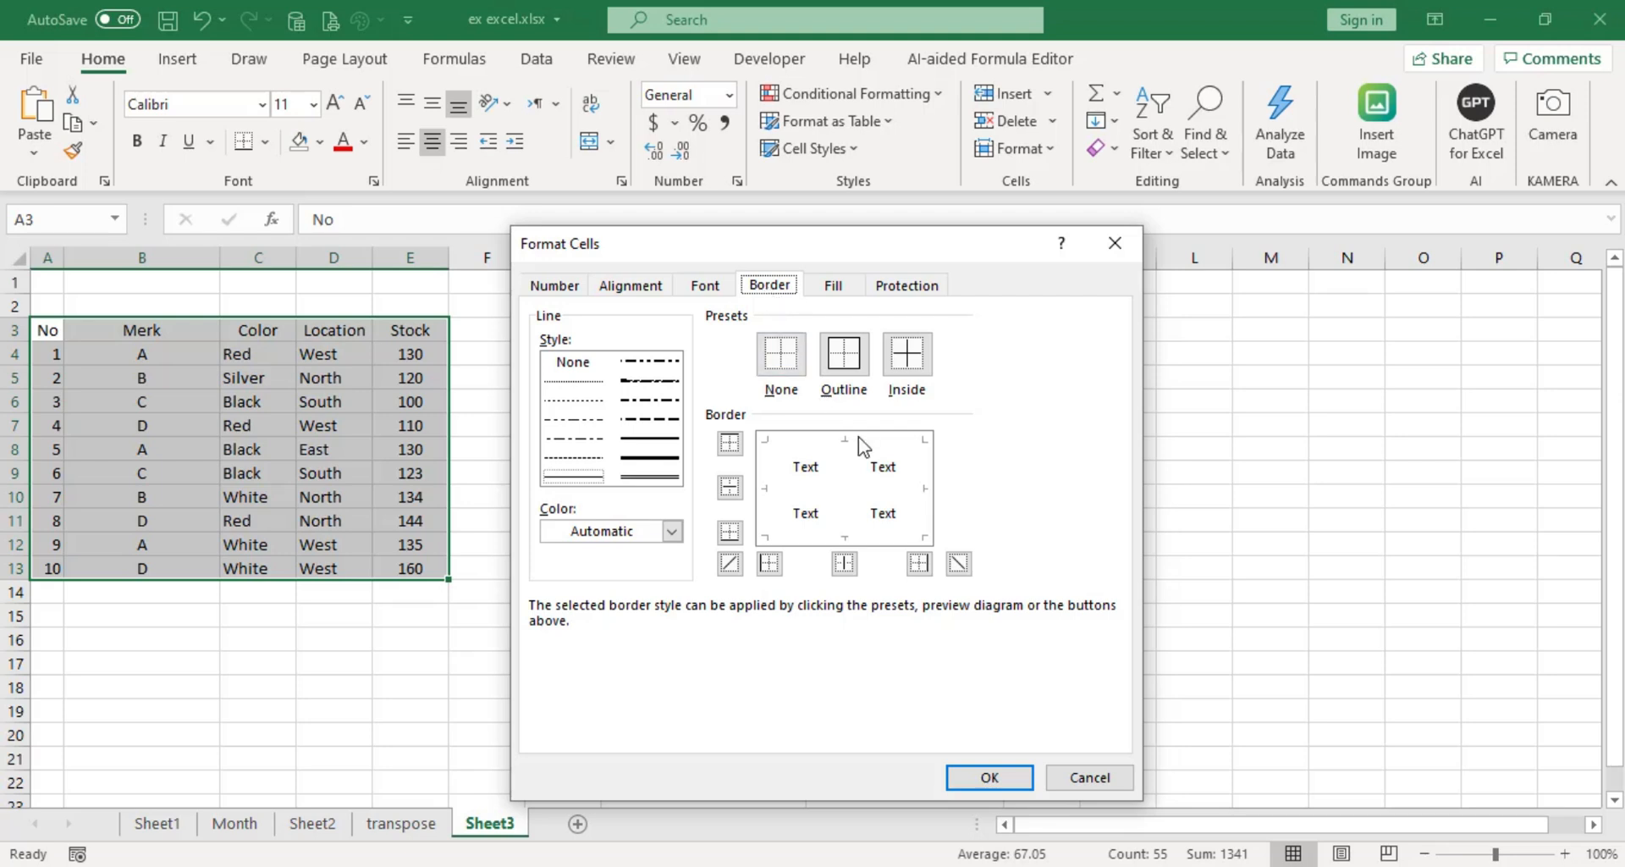
pyautogui.click(844, 359)
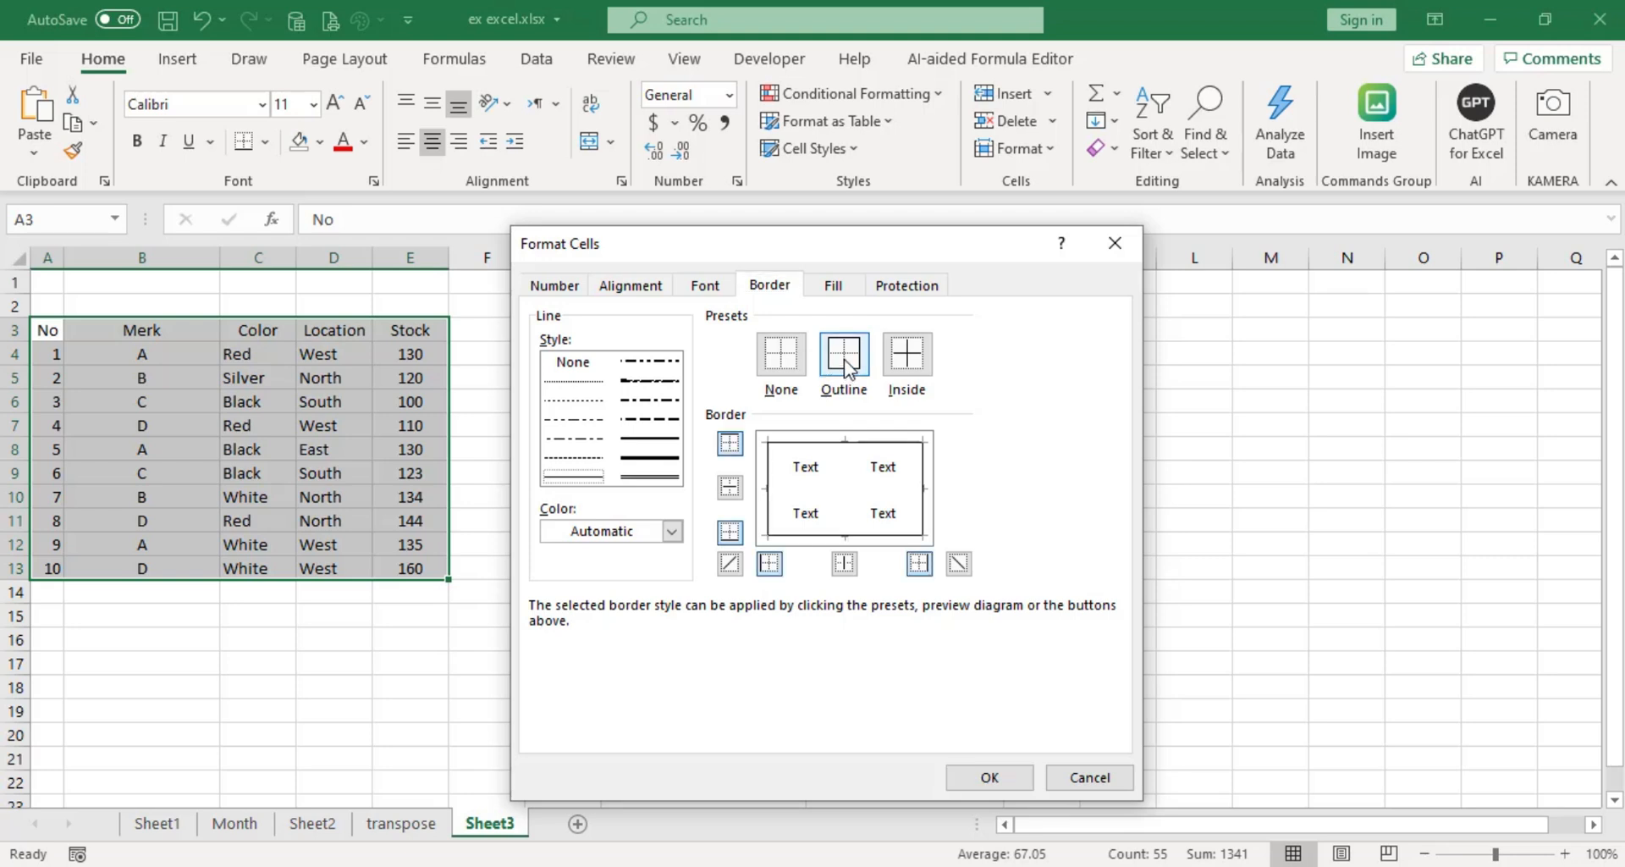
pyautogui.click(919, 368)
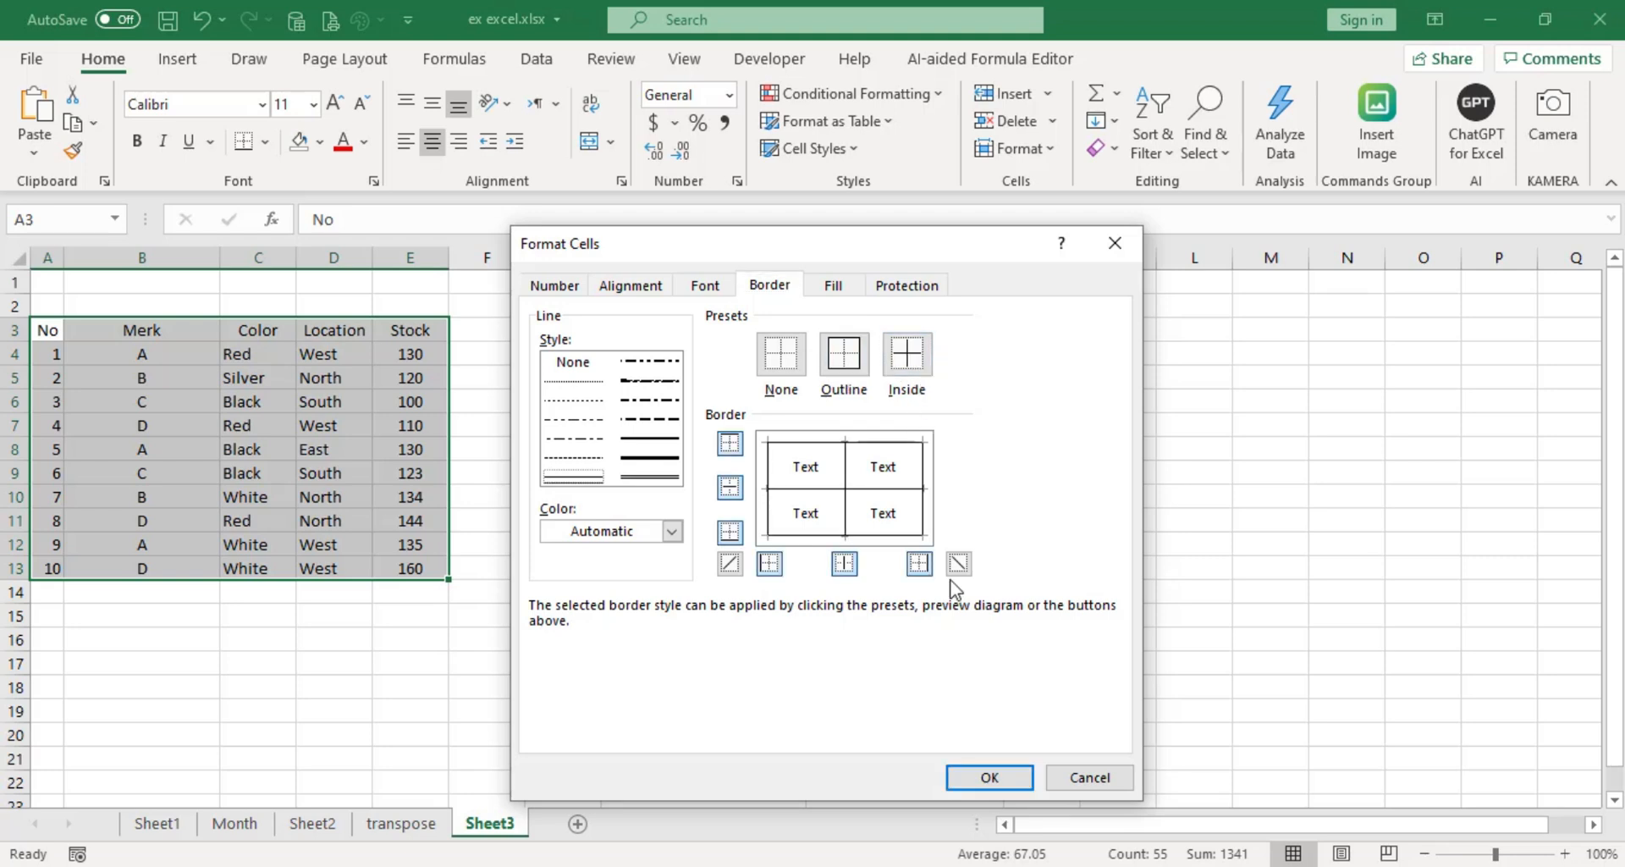
pyautogui.click(988, 777)
pyautogui.click(948, 782)
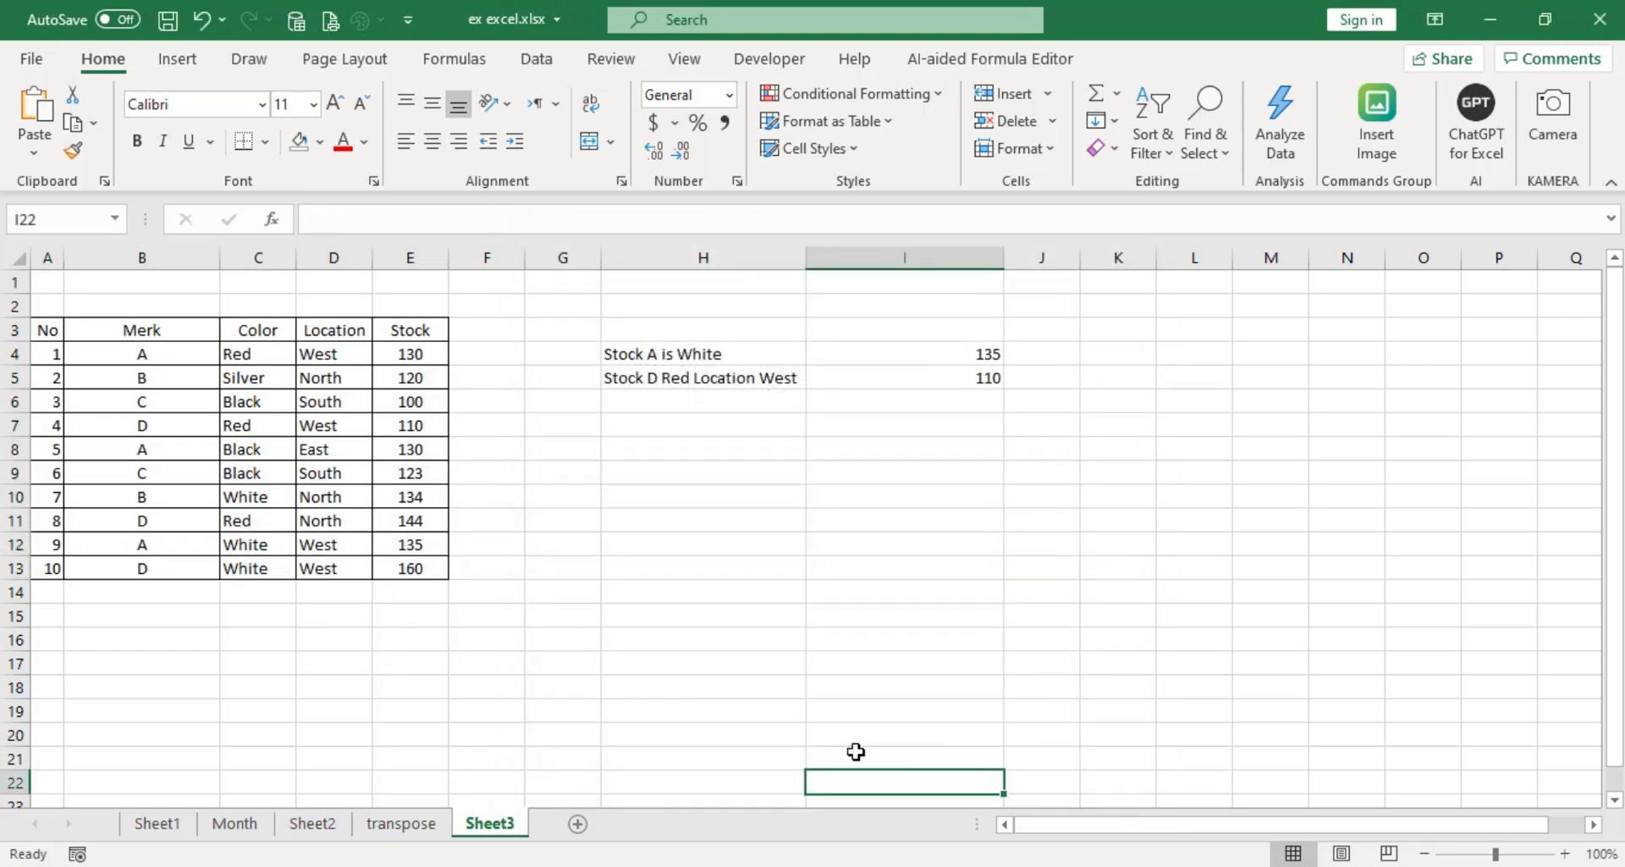
pyautogui.click(580, 576)
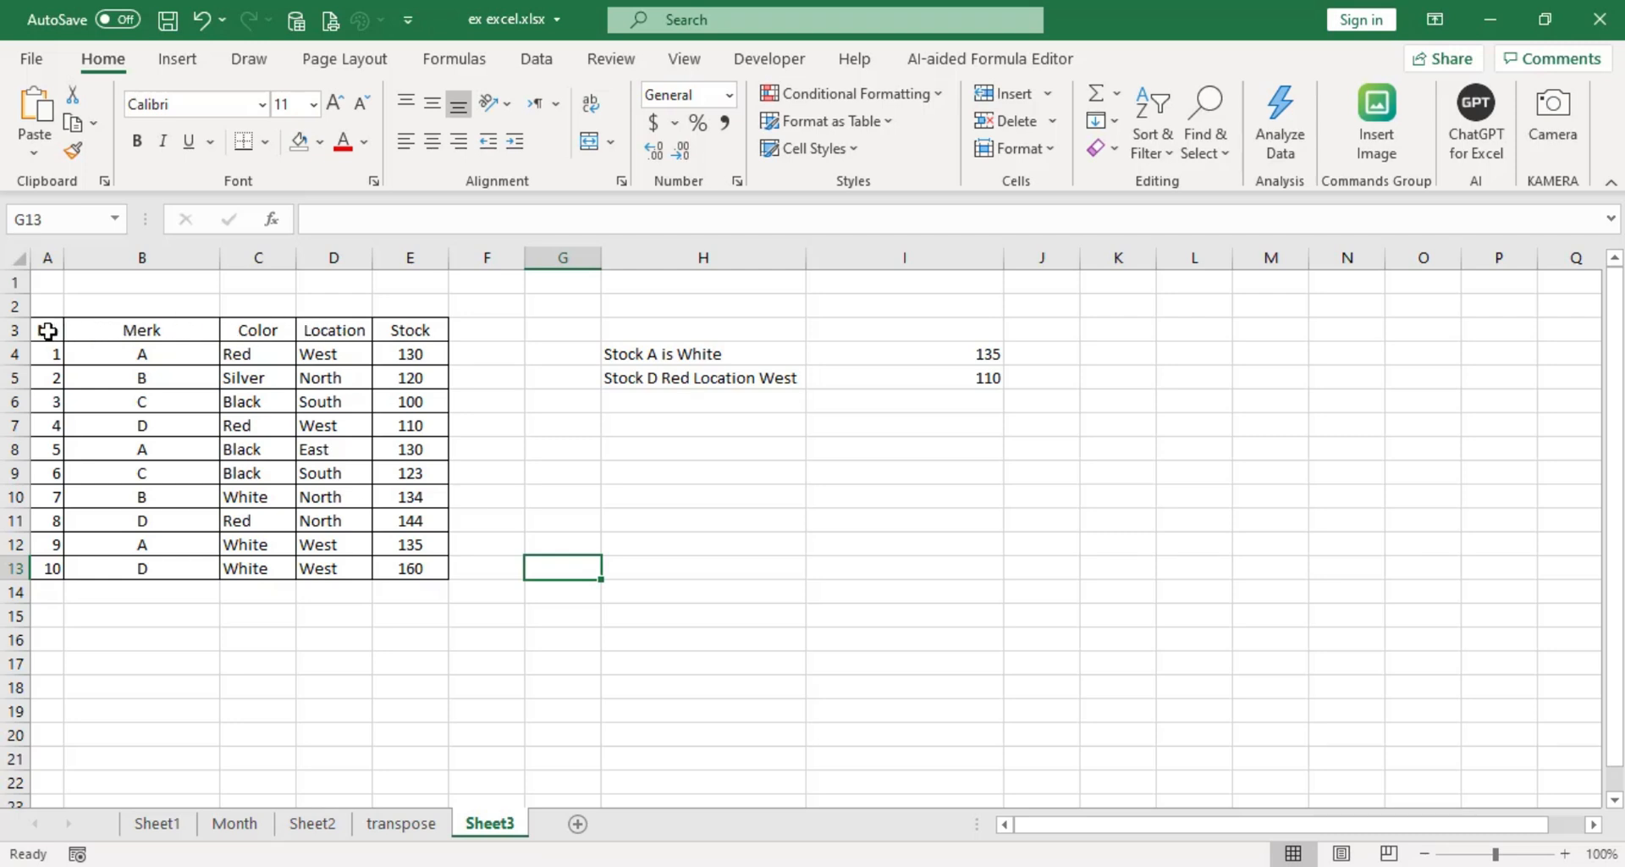
# Give the header row A3:E3 a double-line bottom border.
pyautogui.moveTo(48, 330); pyautogui.dragTo(410, 333)
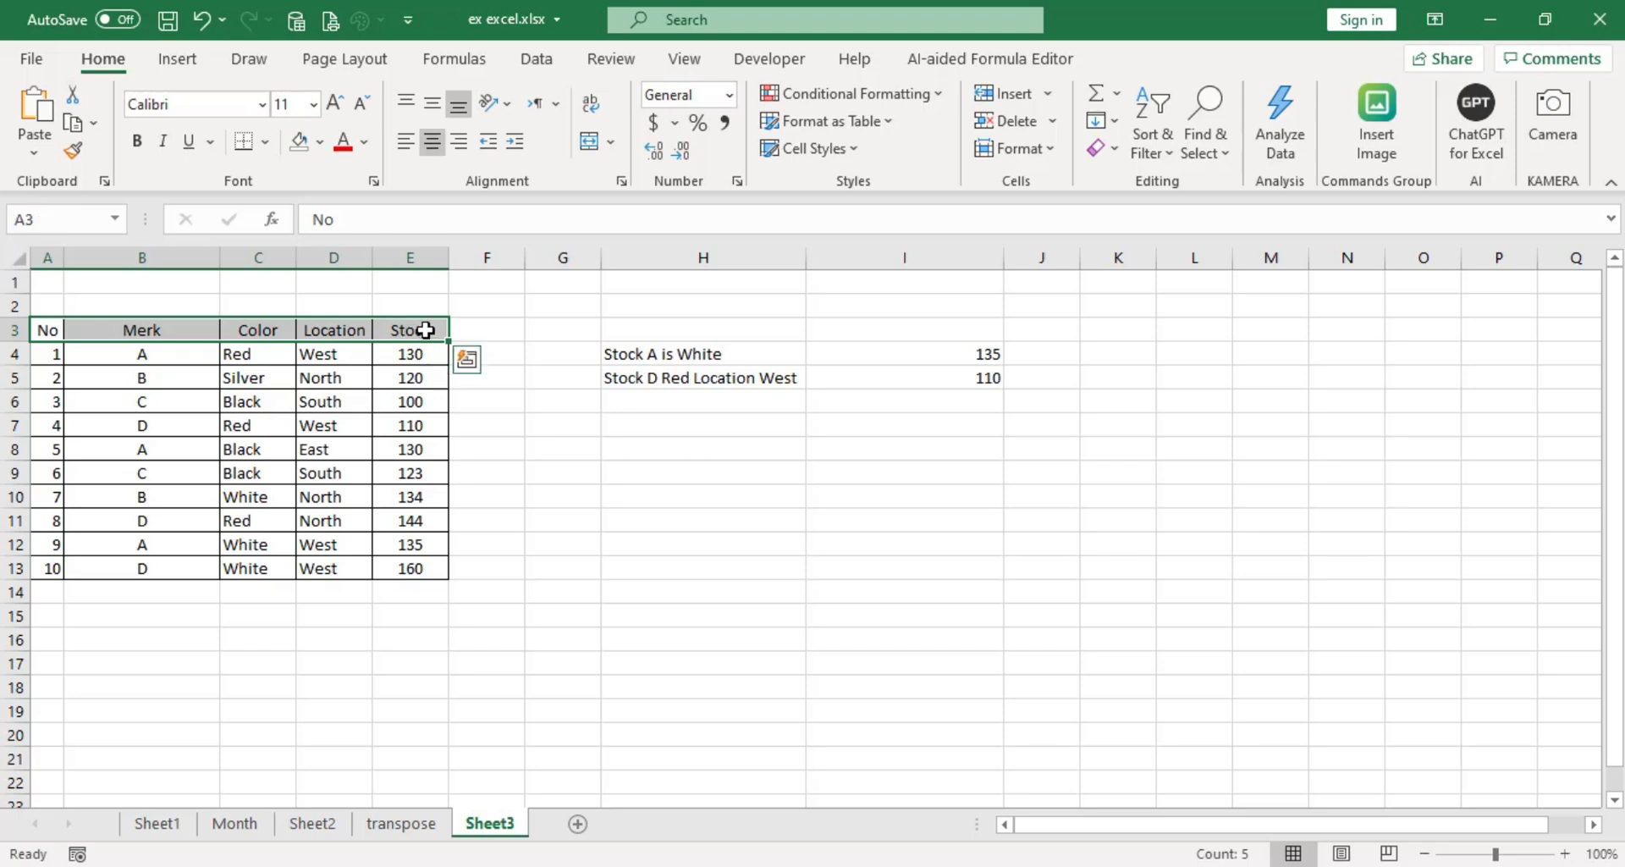
pyautogui.rightClick(425, 330)
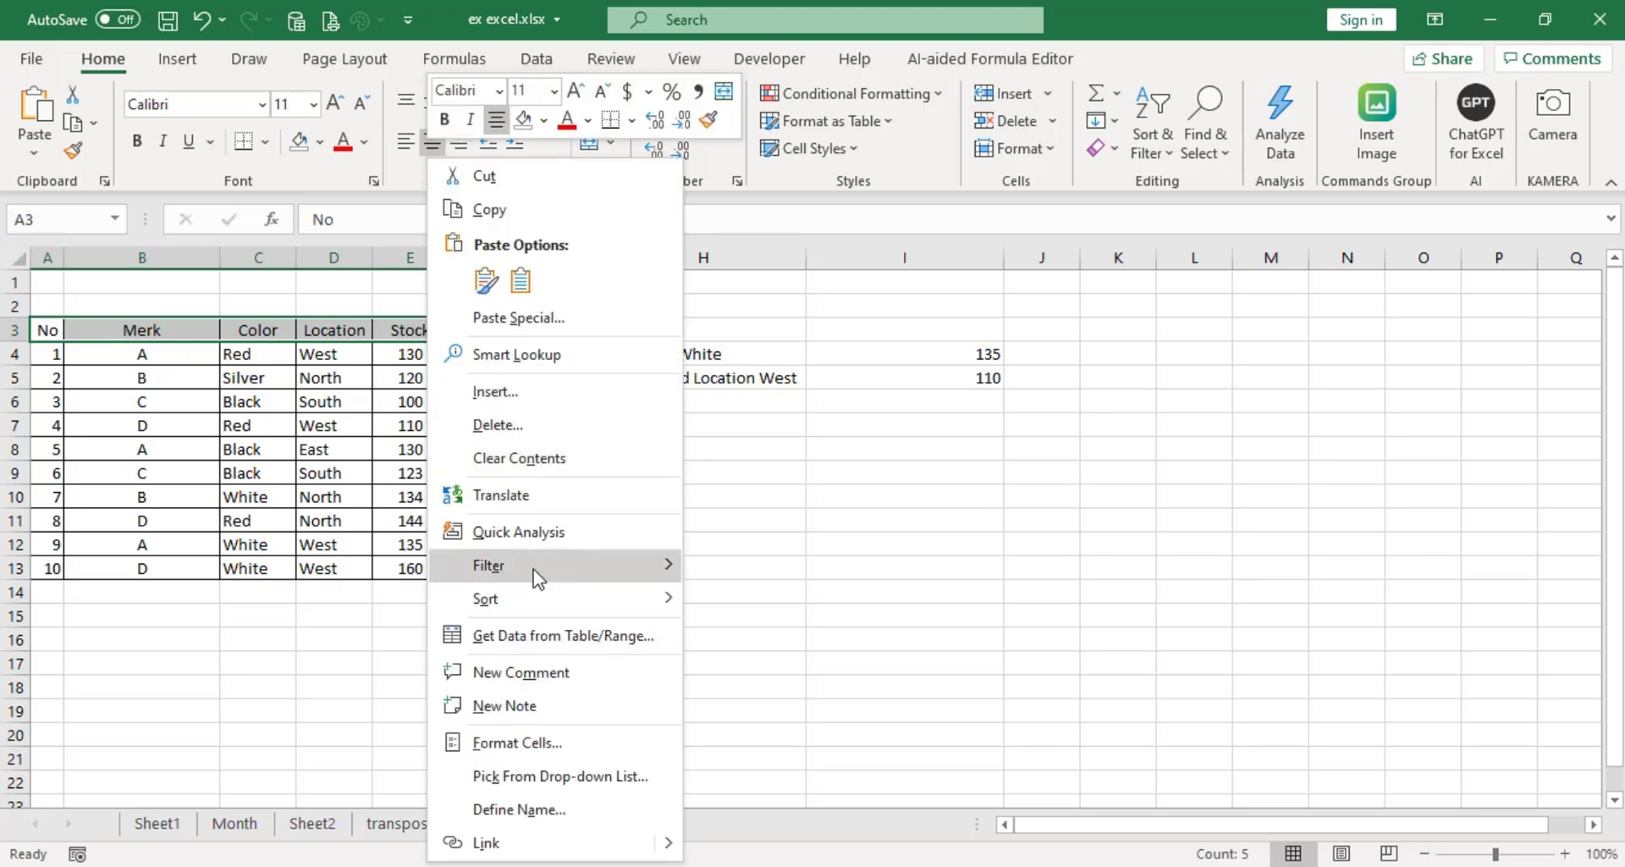
pyautogui.click(522, 742)
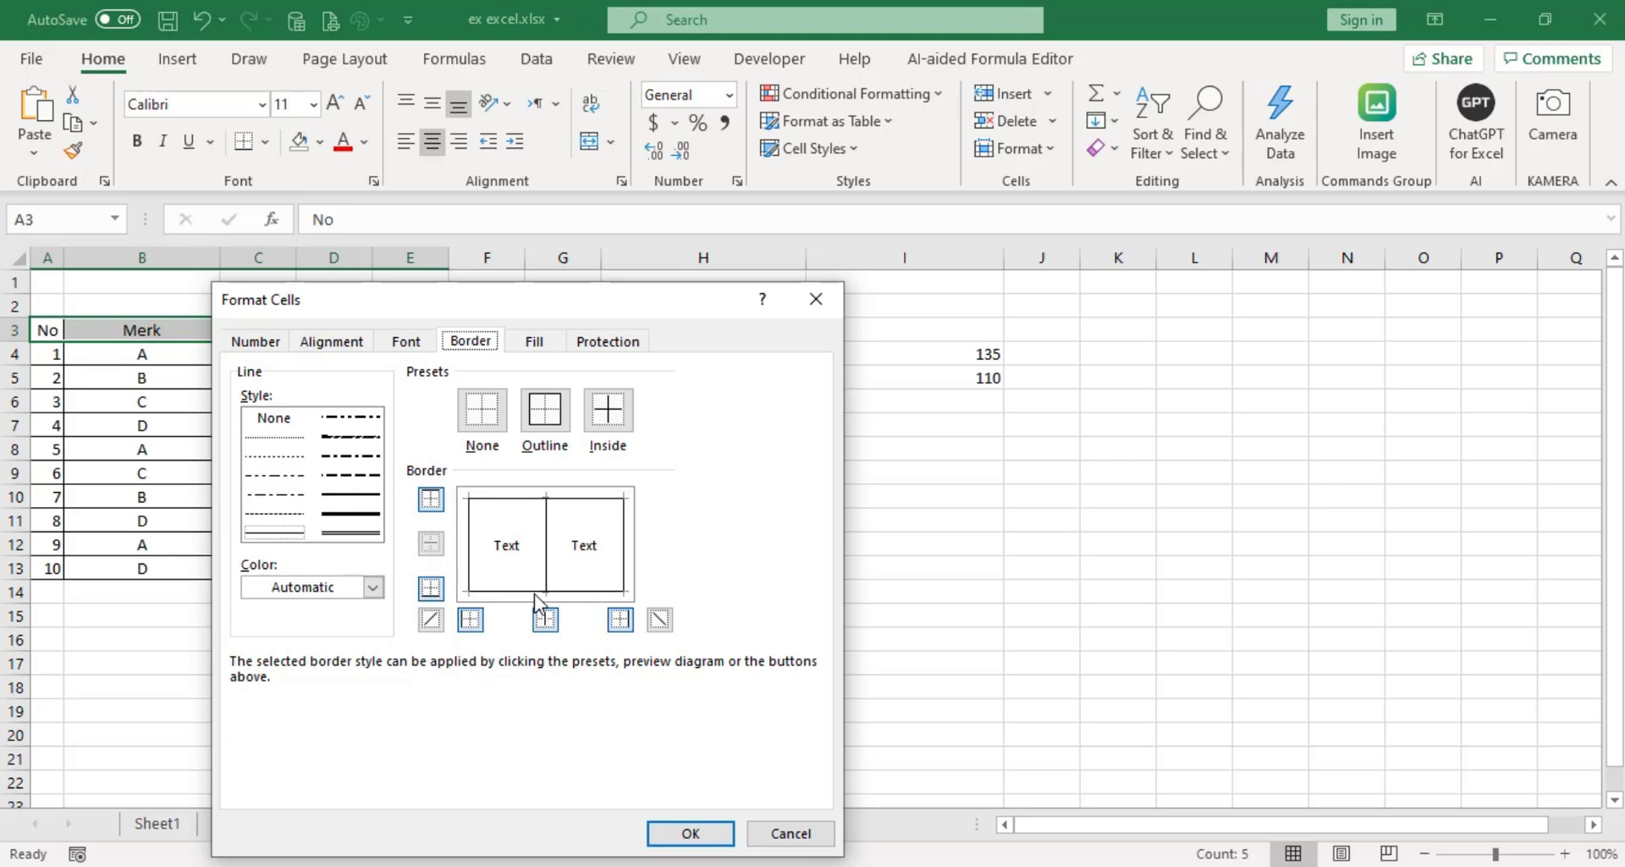
pyautogui.click(349, 533)
pyautogui.click(506, 599)
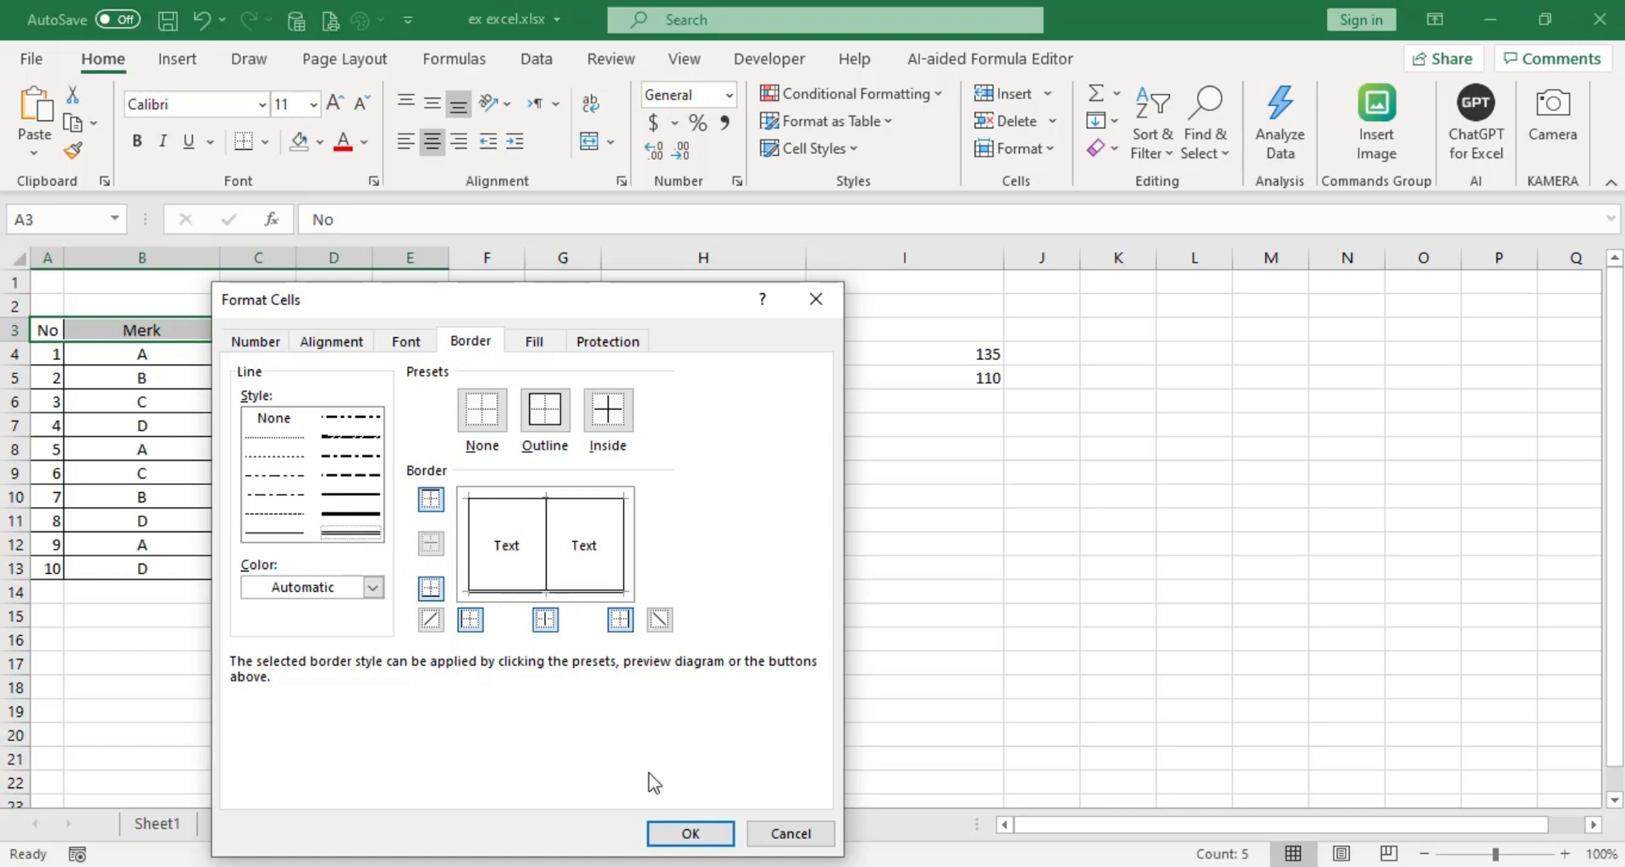
pyautogui.click(688, 833)
pyautogui.click(699, 504)
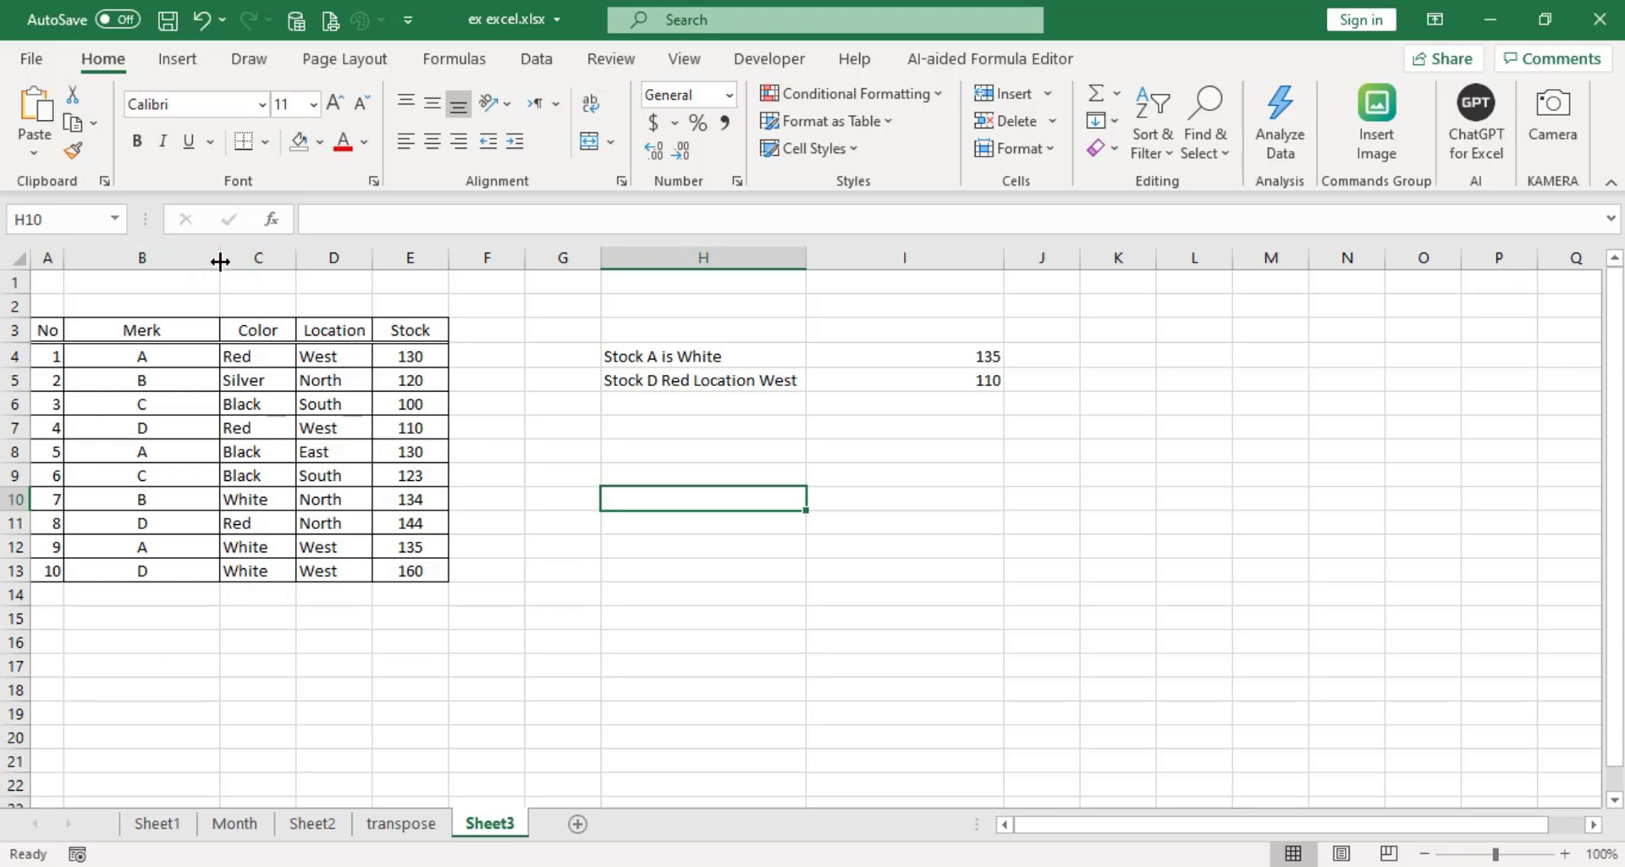
# Resize the Merk column, narrowing it first and finally making it slightly wider than its original width.
pyautogui.moveTo(220, 262); pyautogui.dragTo(173, 259)
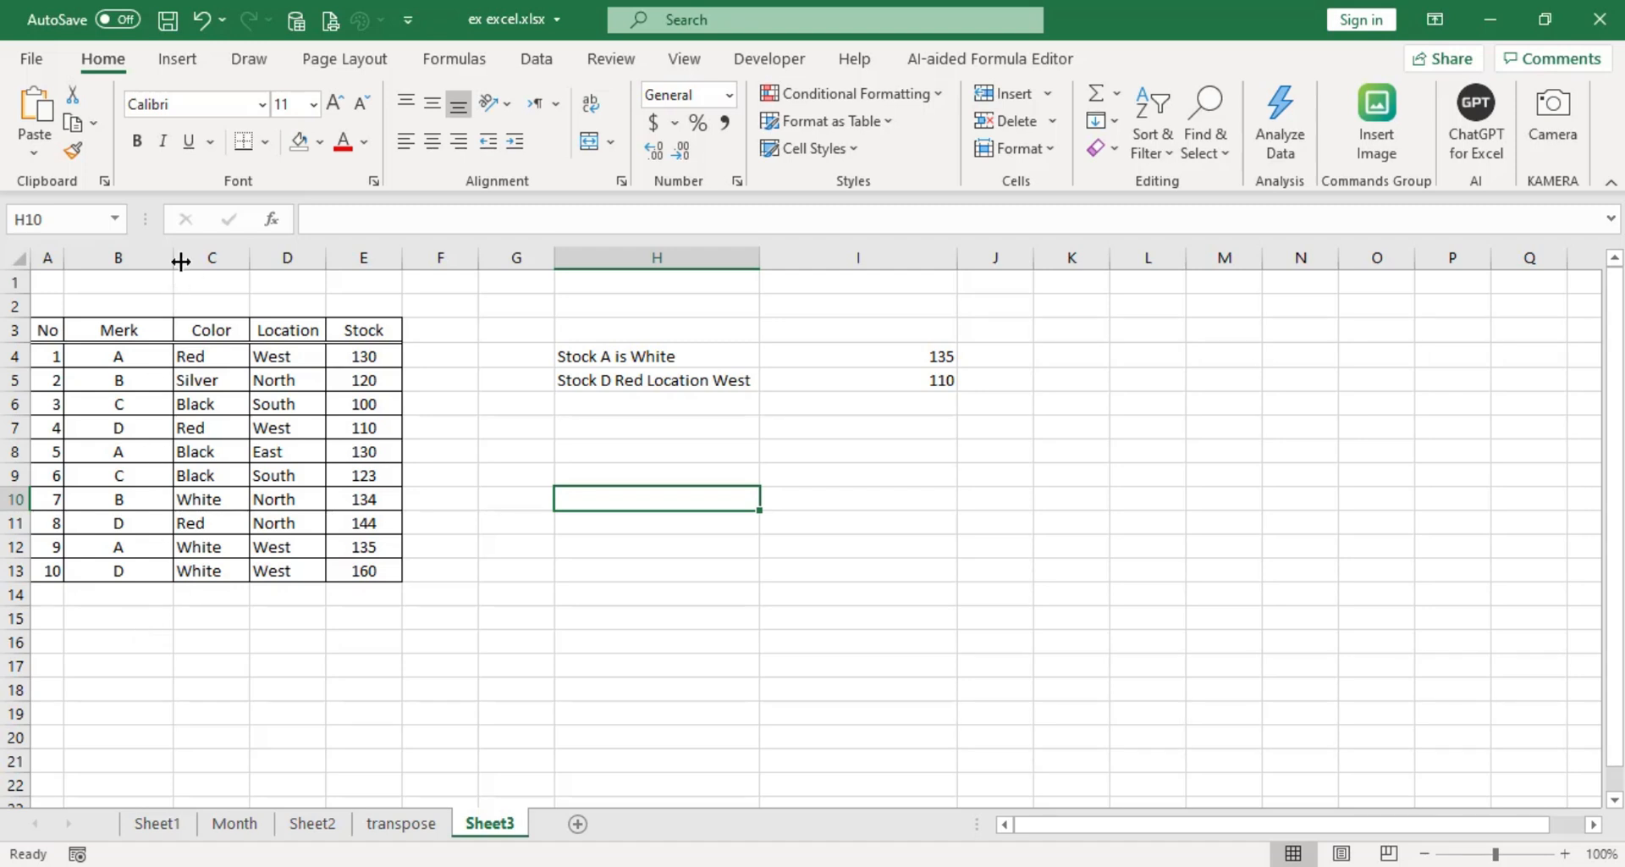
pyautogui.moveTo(171, 260); pyautogui.dragTo(251, 260)
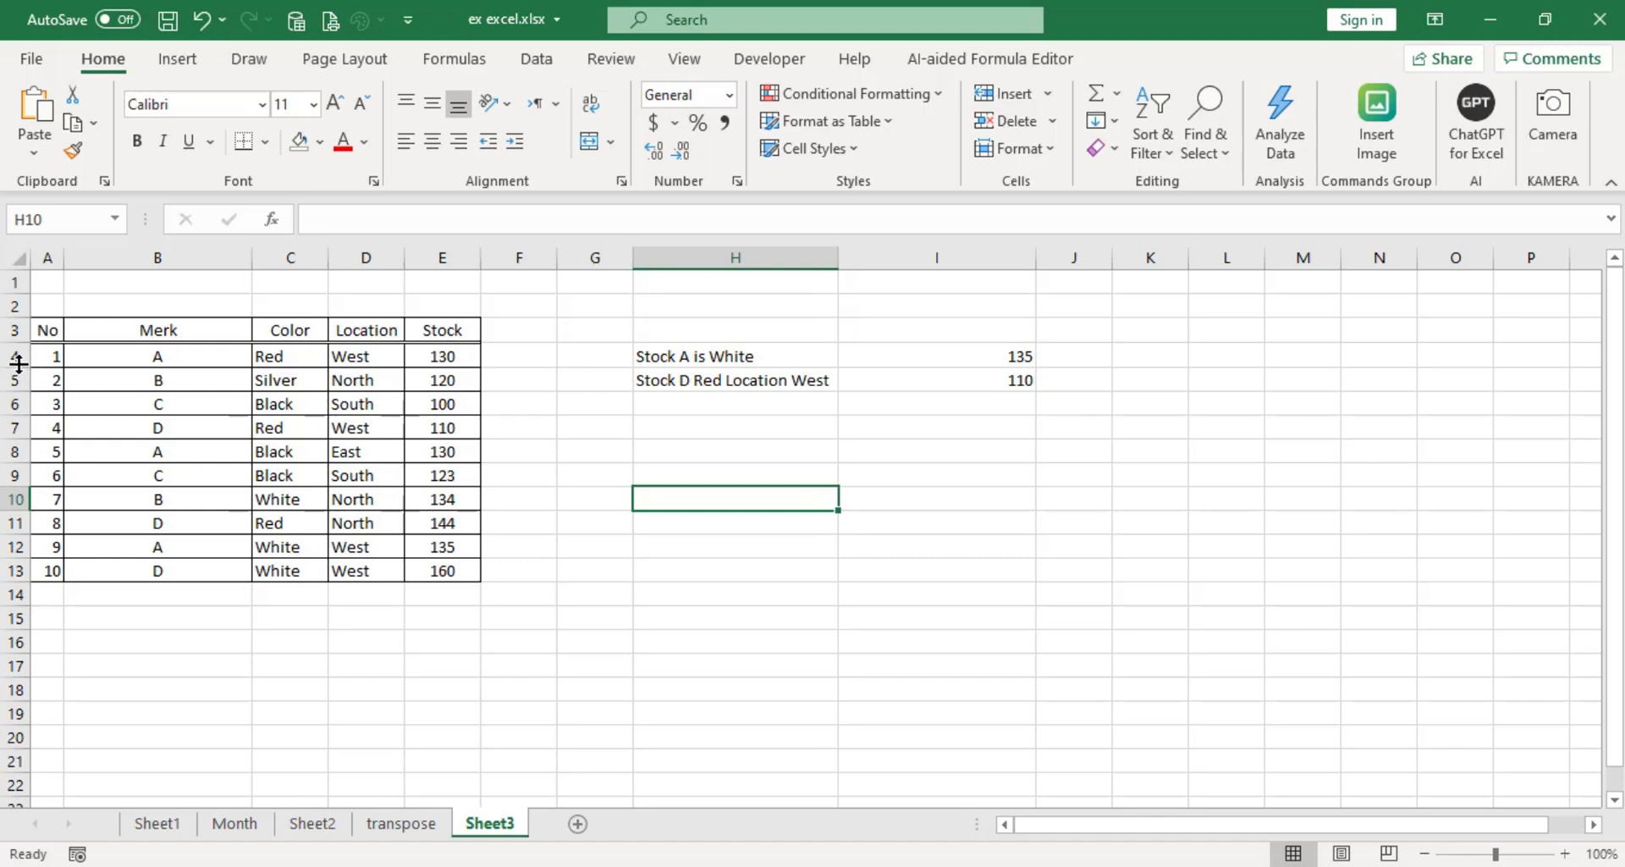
pyautogui.moveTo(16, 368)
pyautogui.mouseDown()
pyautogui.moveTo(17, 391)
pyautogui.moveTo(21, 368)
pyautogui.mouseUp()
# Fill the table's header row A3:E3 with the orange theme color.
pyautogui.click(61, 330)
pyautogui.moveTo(61, 330); pyautogui.dragTo(457, 329)
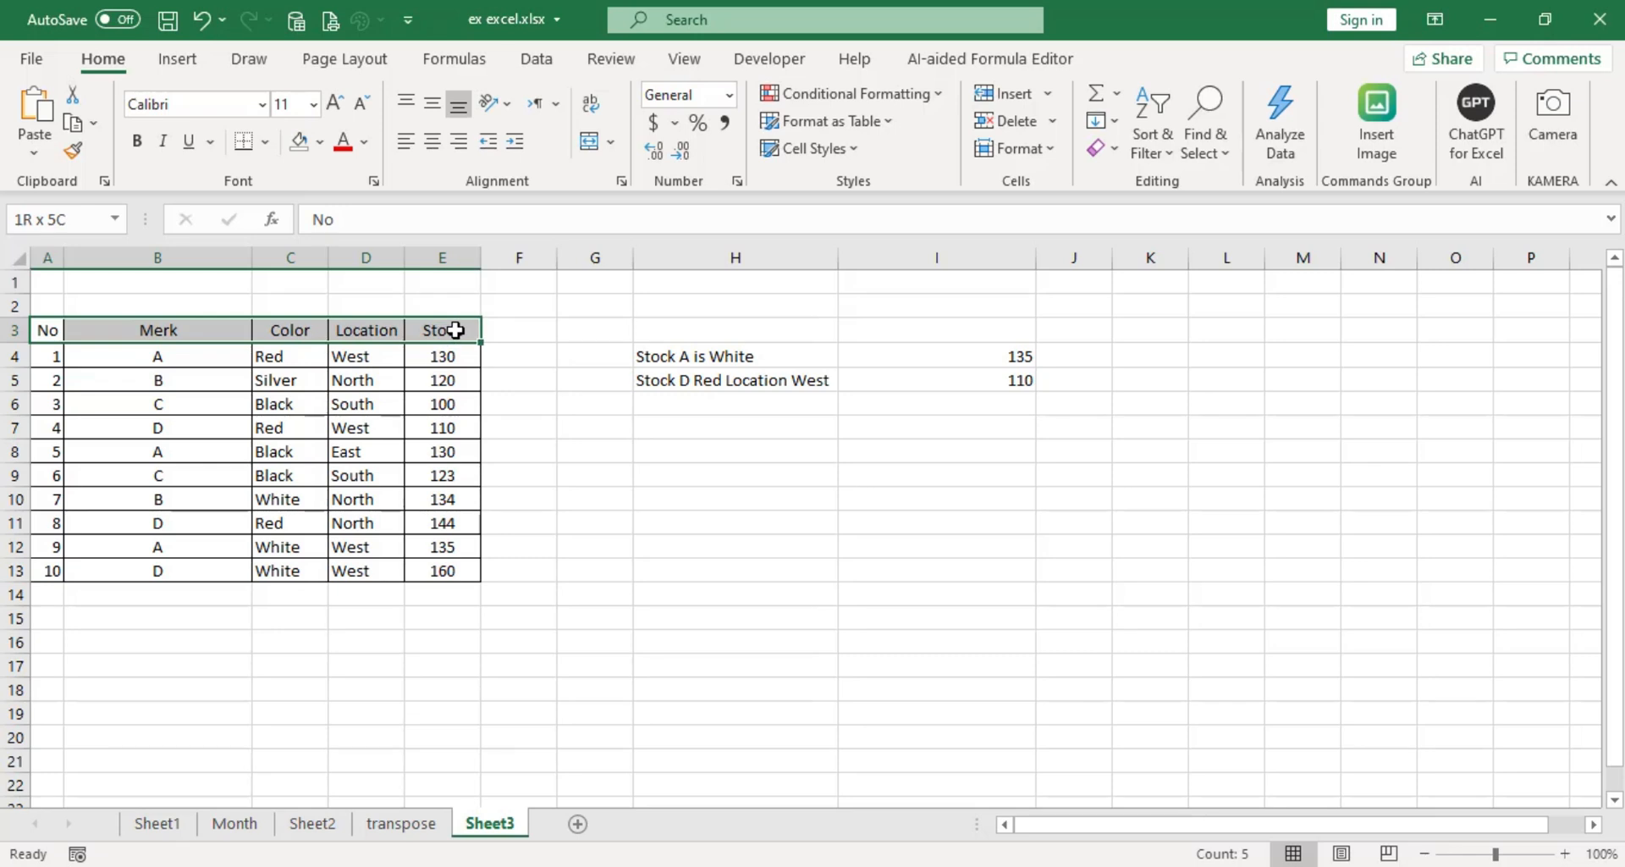
pyautogui.click(321, 142)
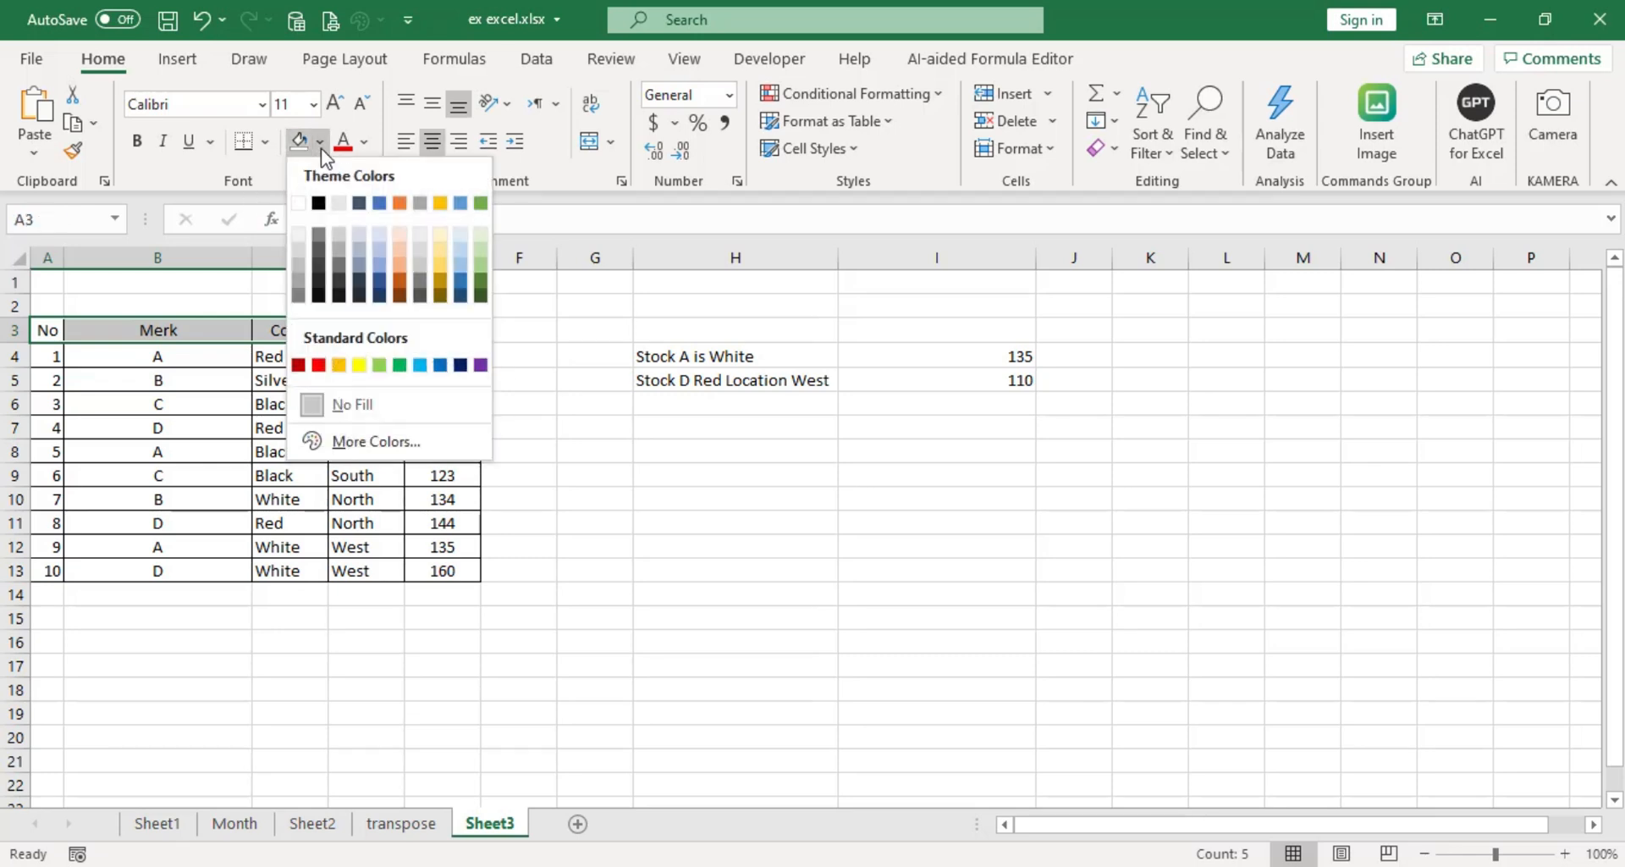
pyautogui.click(400, 203)
pyautogui.click(531, 475)
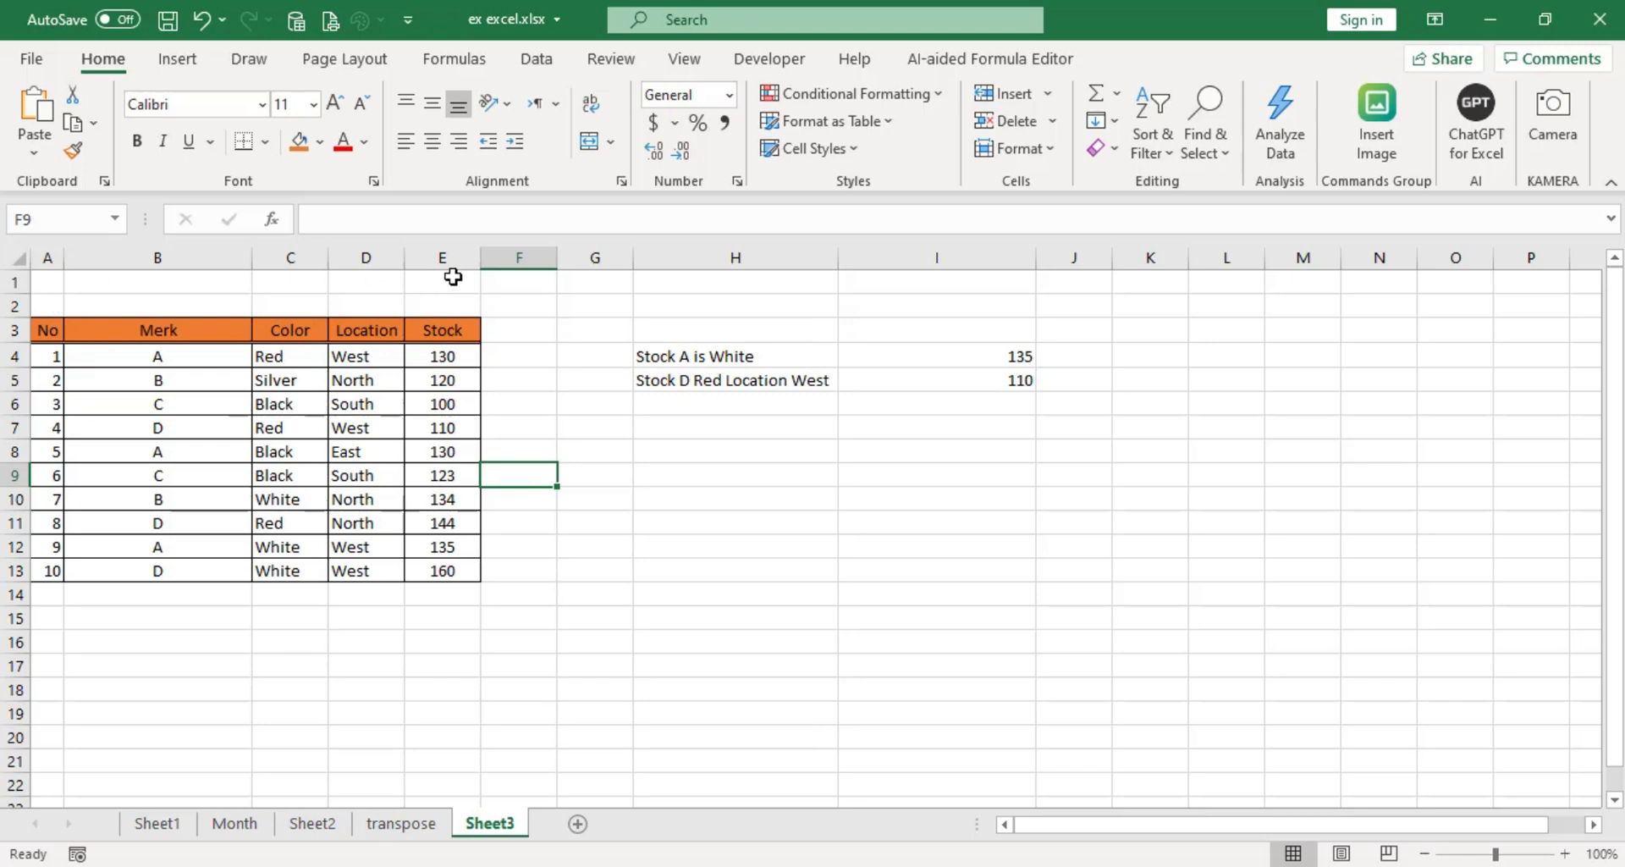
# Merge and center cells A1:E1 above the table and enter the title XXX.
pyautogui.moveTo(47, 281); pyautogui.dragTo(449, 280)
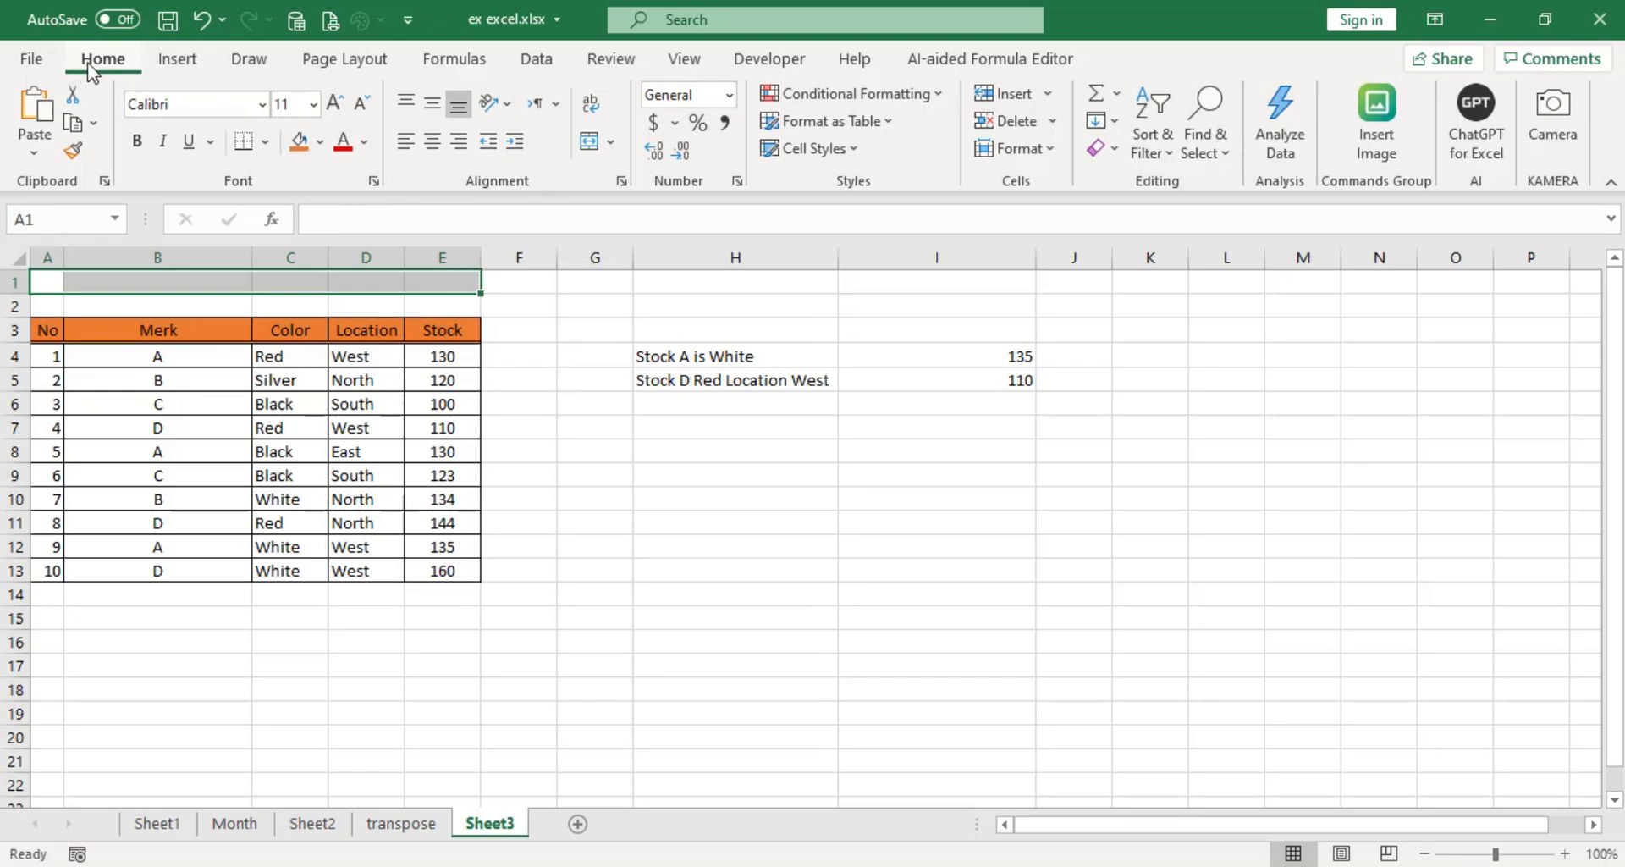
pyautogui.click(609, 145)
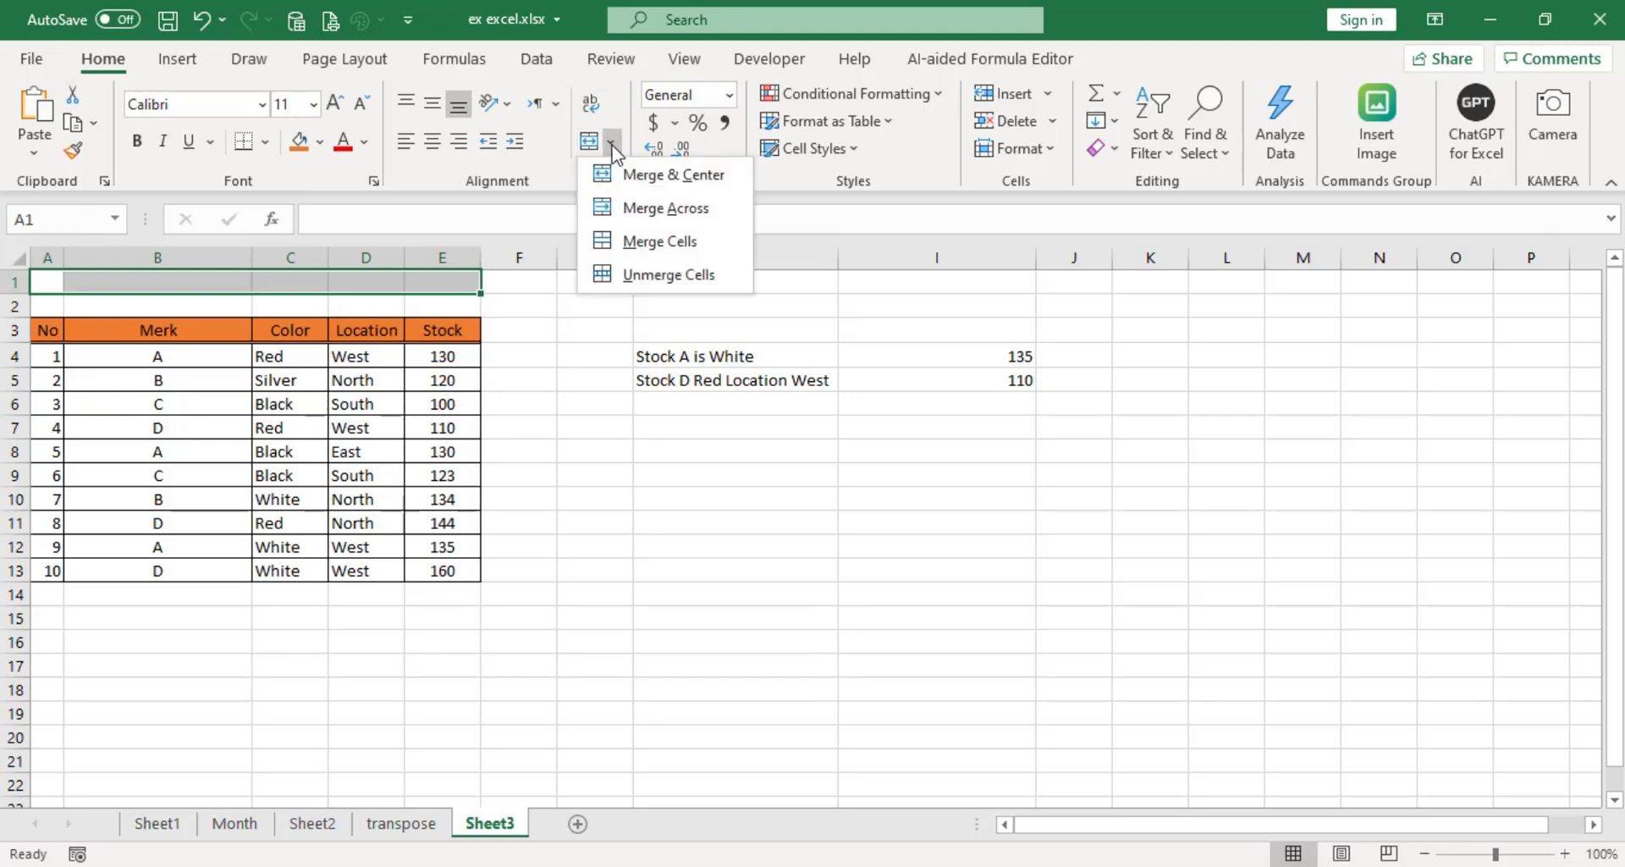
pyautogui.click(651, 175)
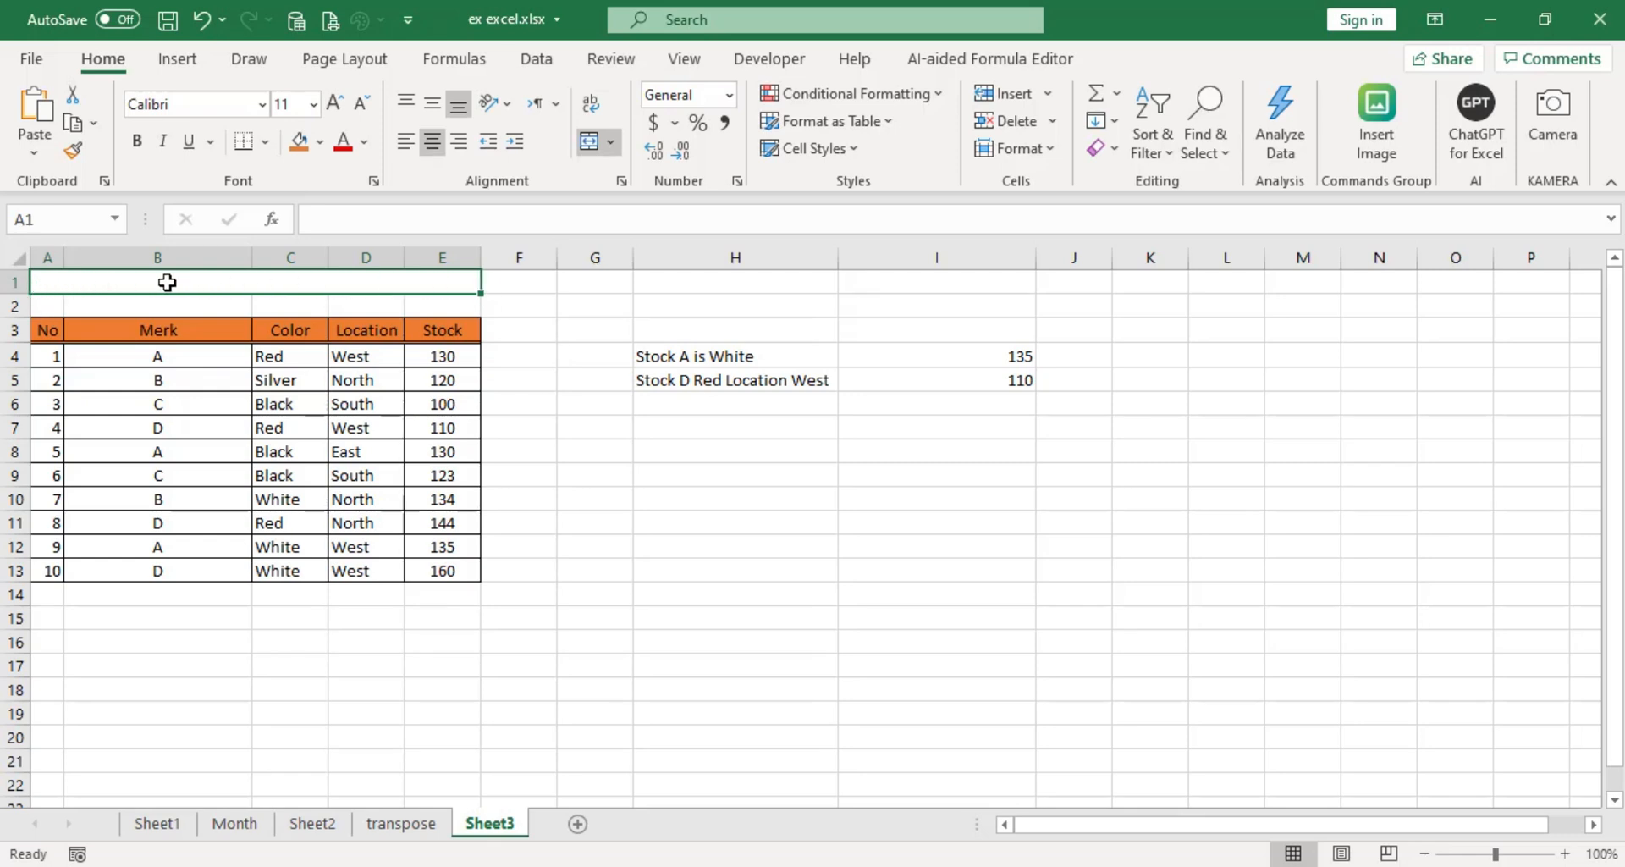
pyautogui.write('XXX')
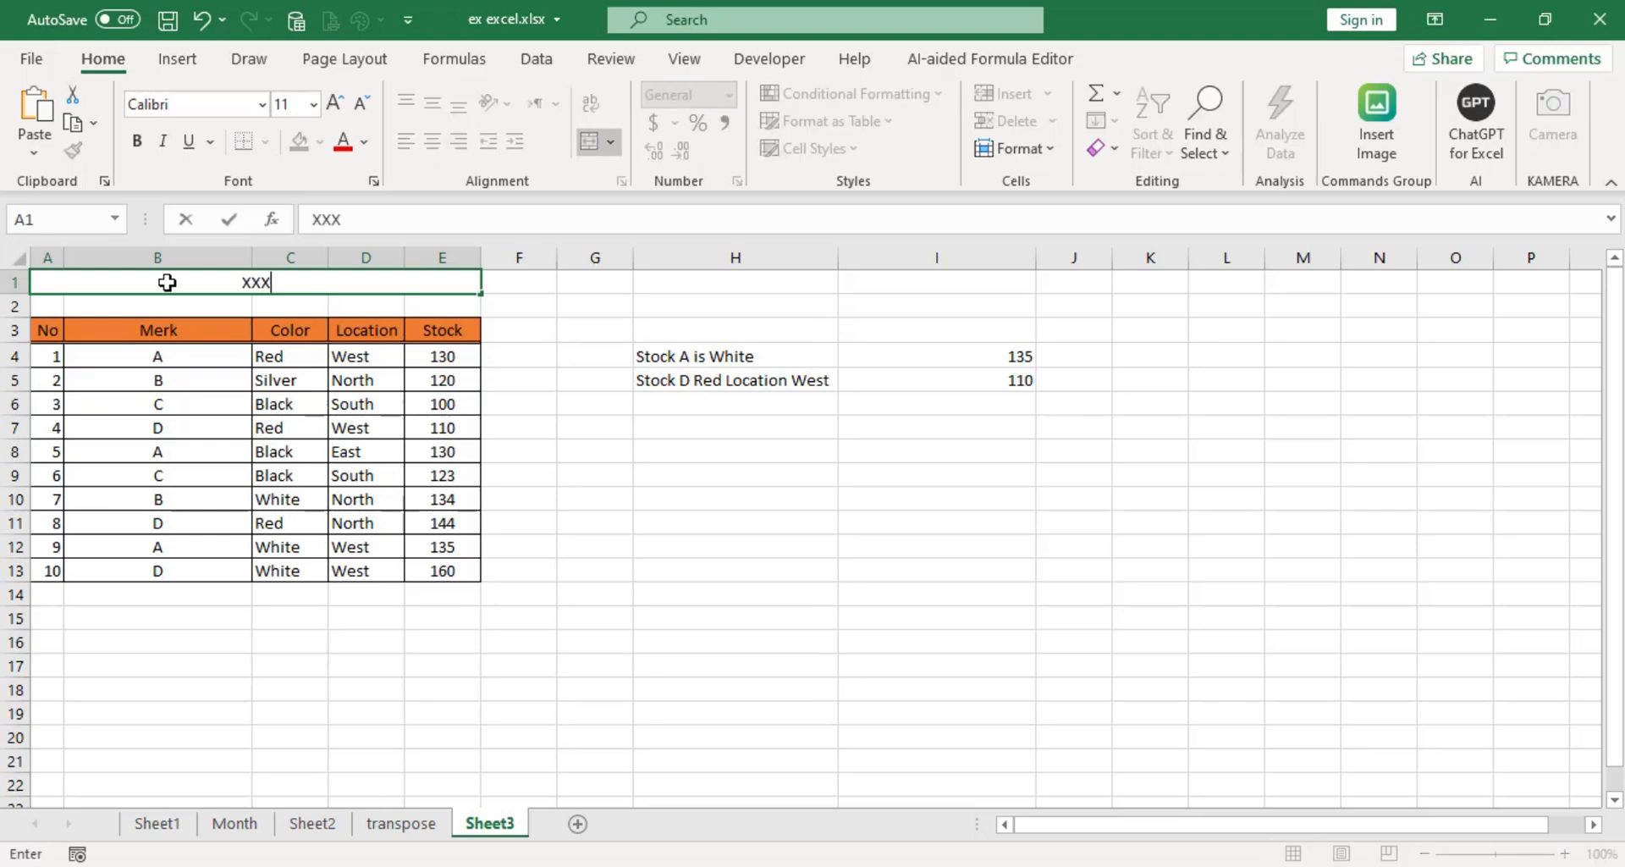
pyautogui.click(609, 565)
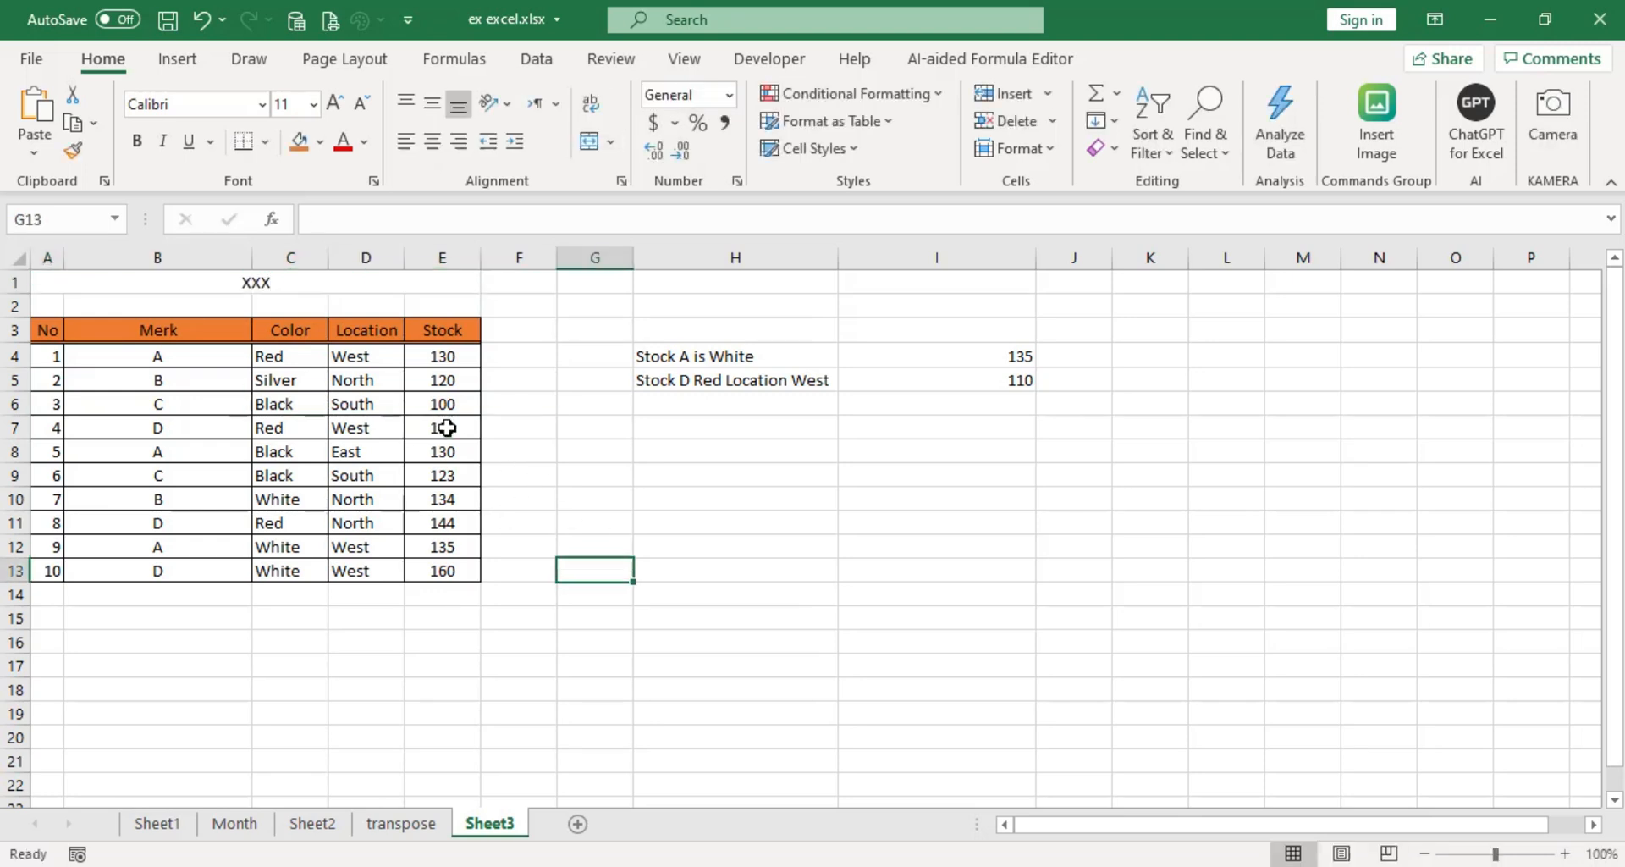
# Format the merged title in row 1 as bold Times New Roman at size 20.
pyautogui.click(322, 287)
pyautogui.click(314, 104)
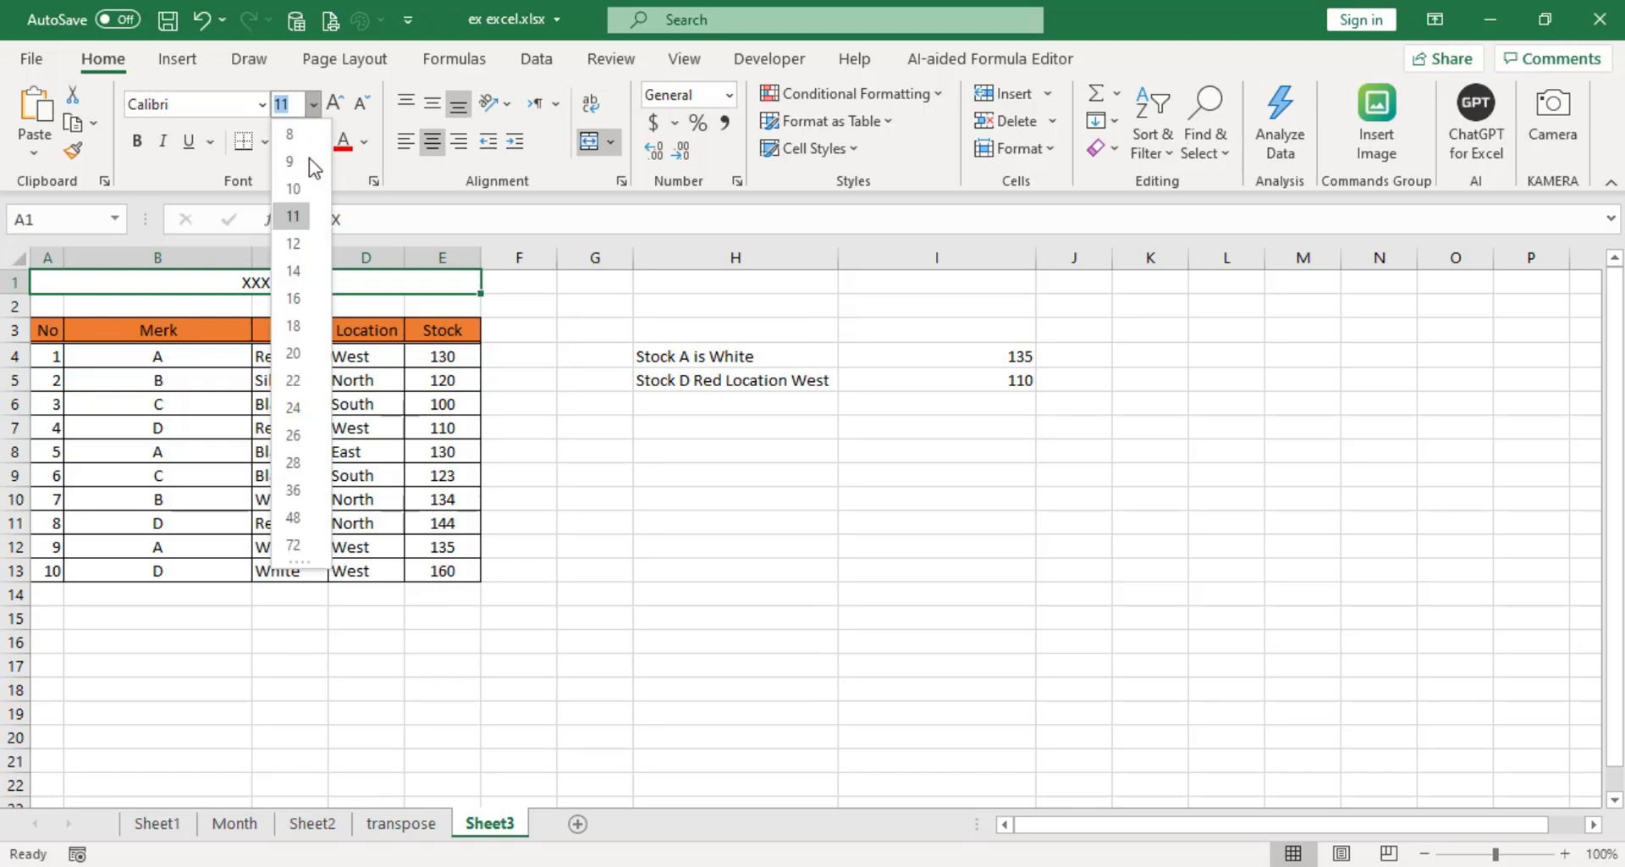
pyautogui.click(292, 352)
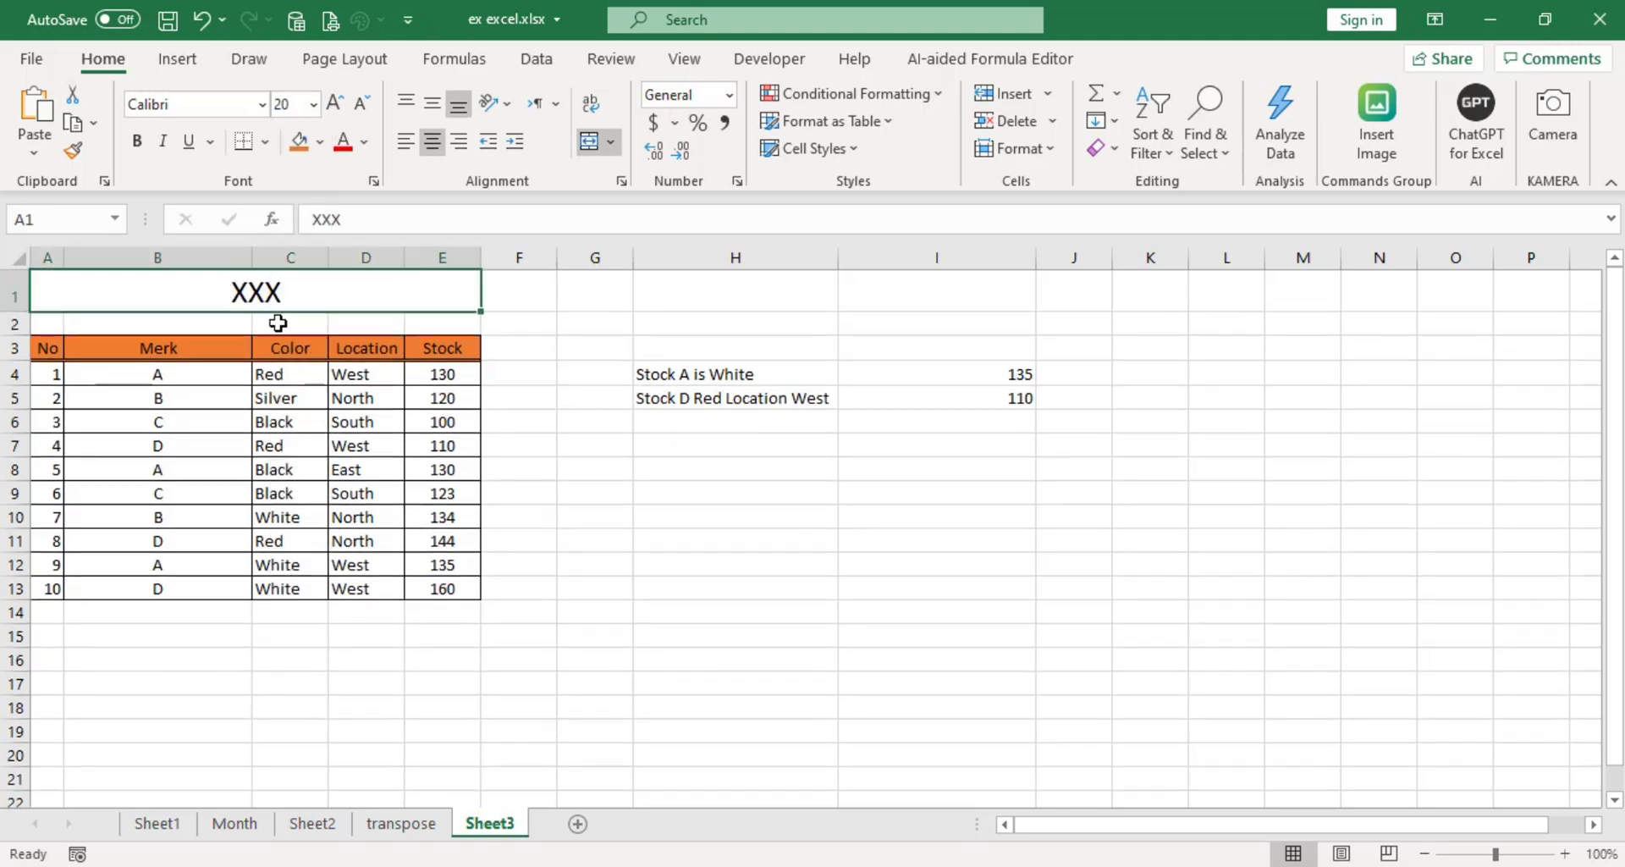
pyautogui.click(261, 104)
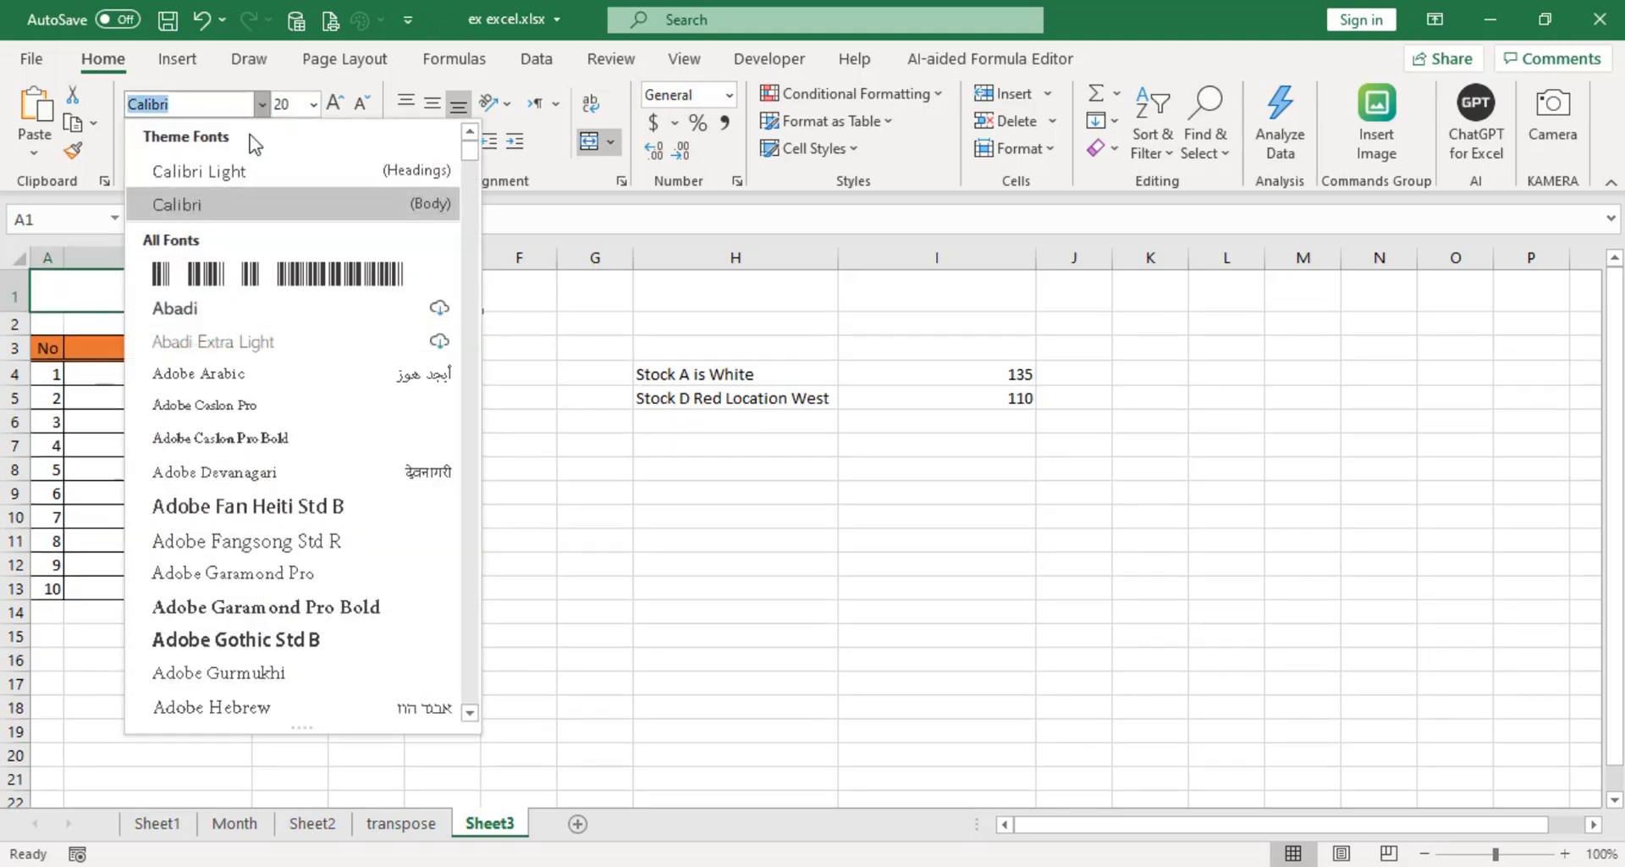
pyautogui.write('T')
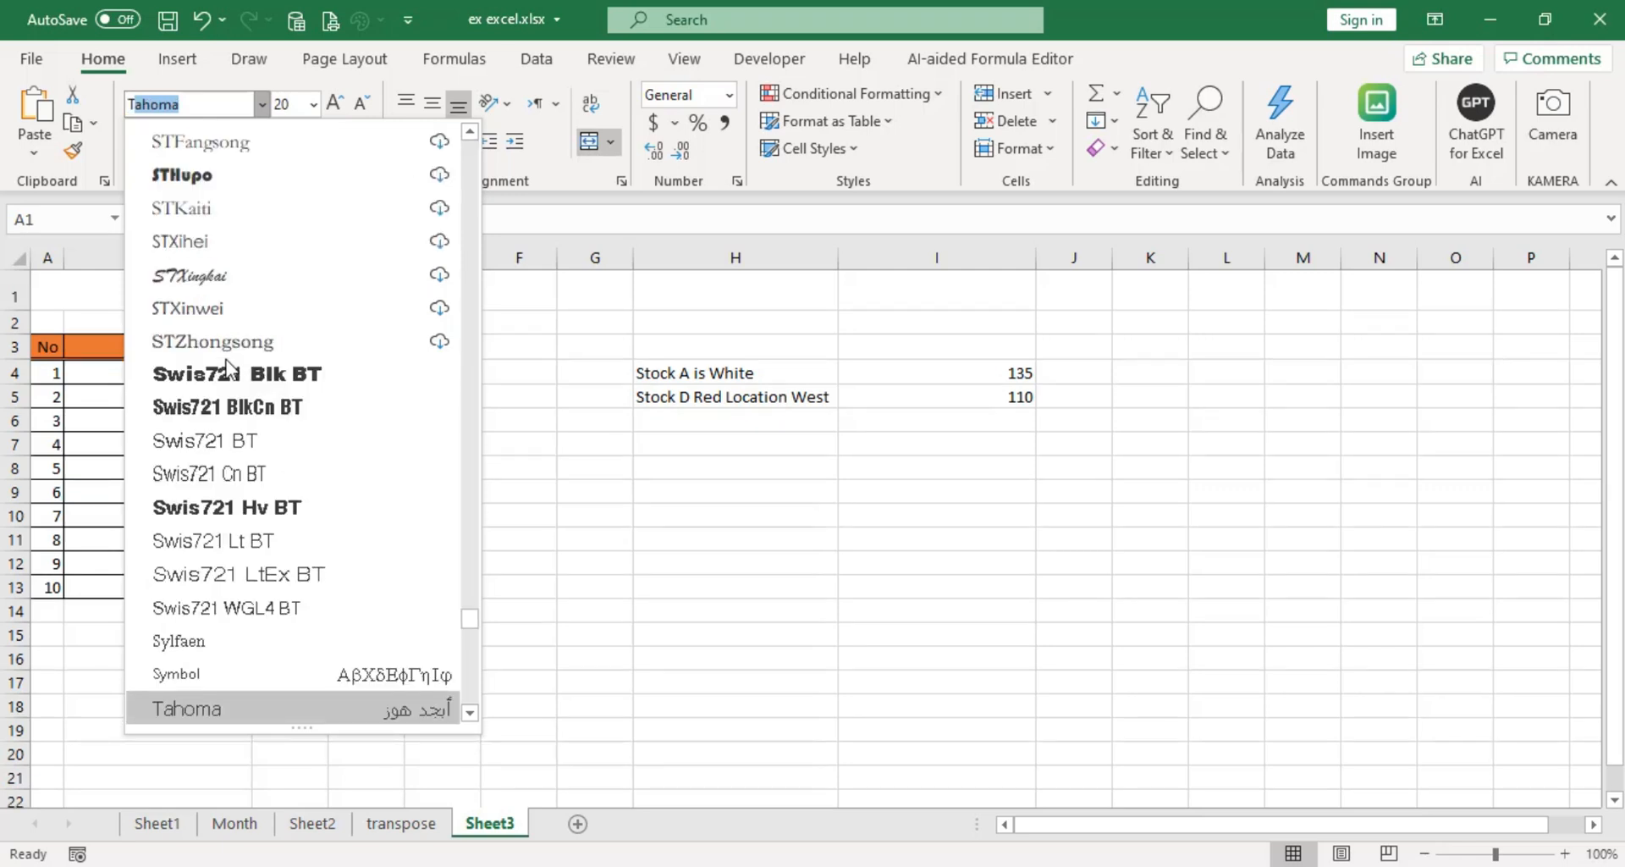
pyautogui.write('imes New R')
pyautogui.press('Return')
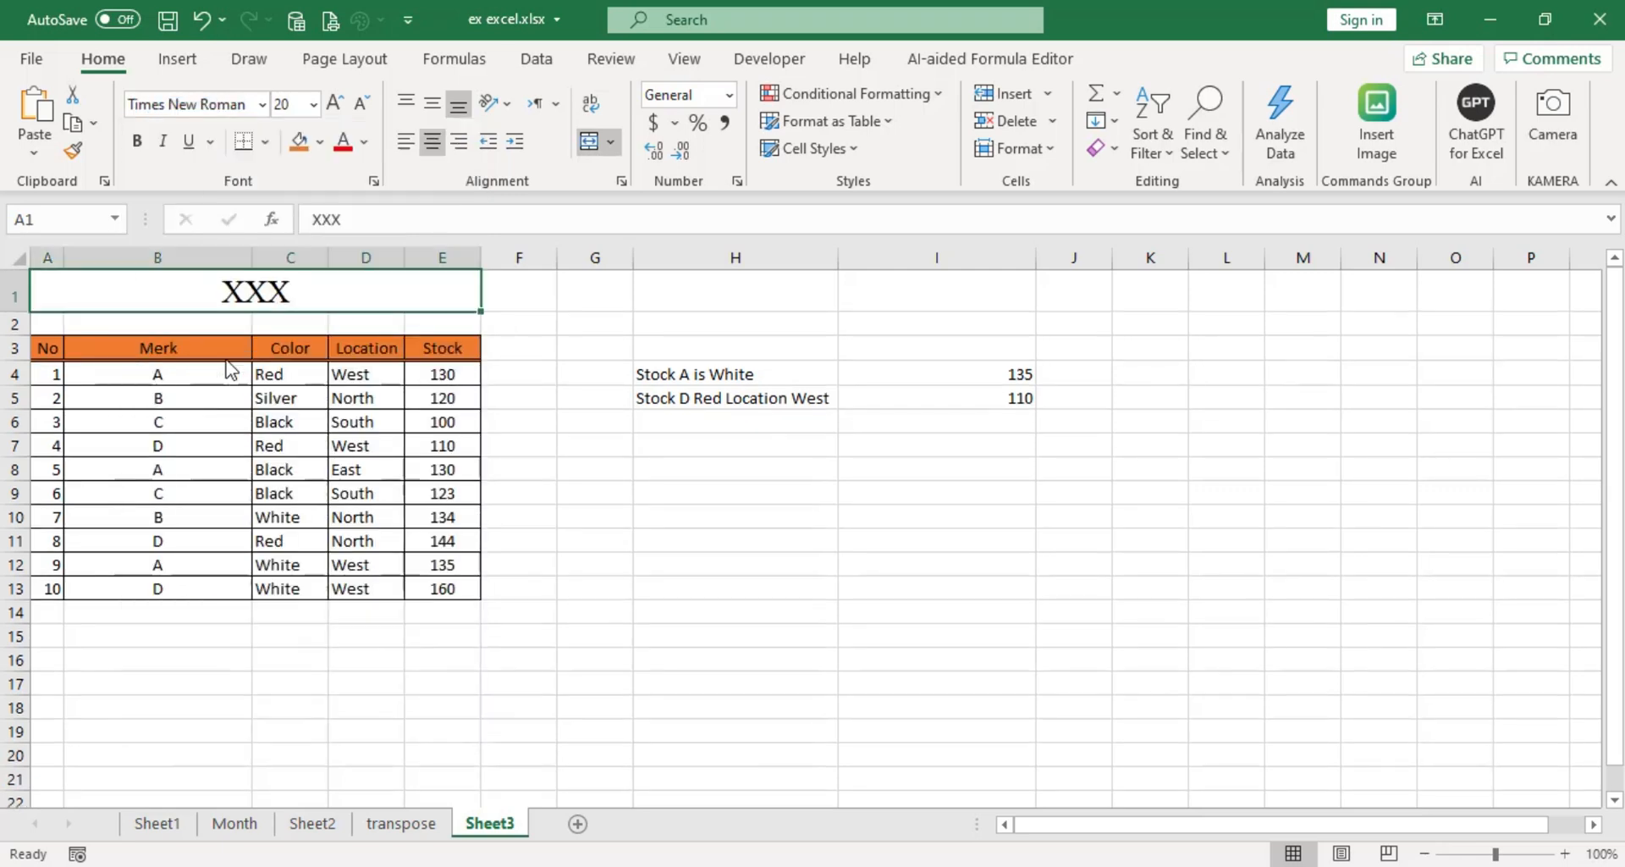
pyautogui.click(137, 142)
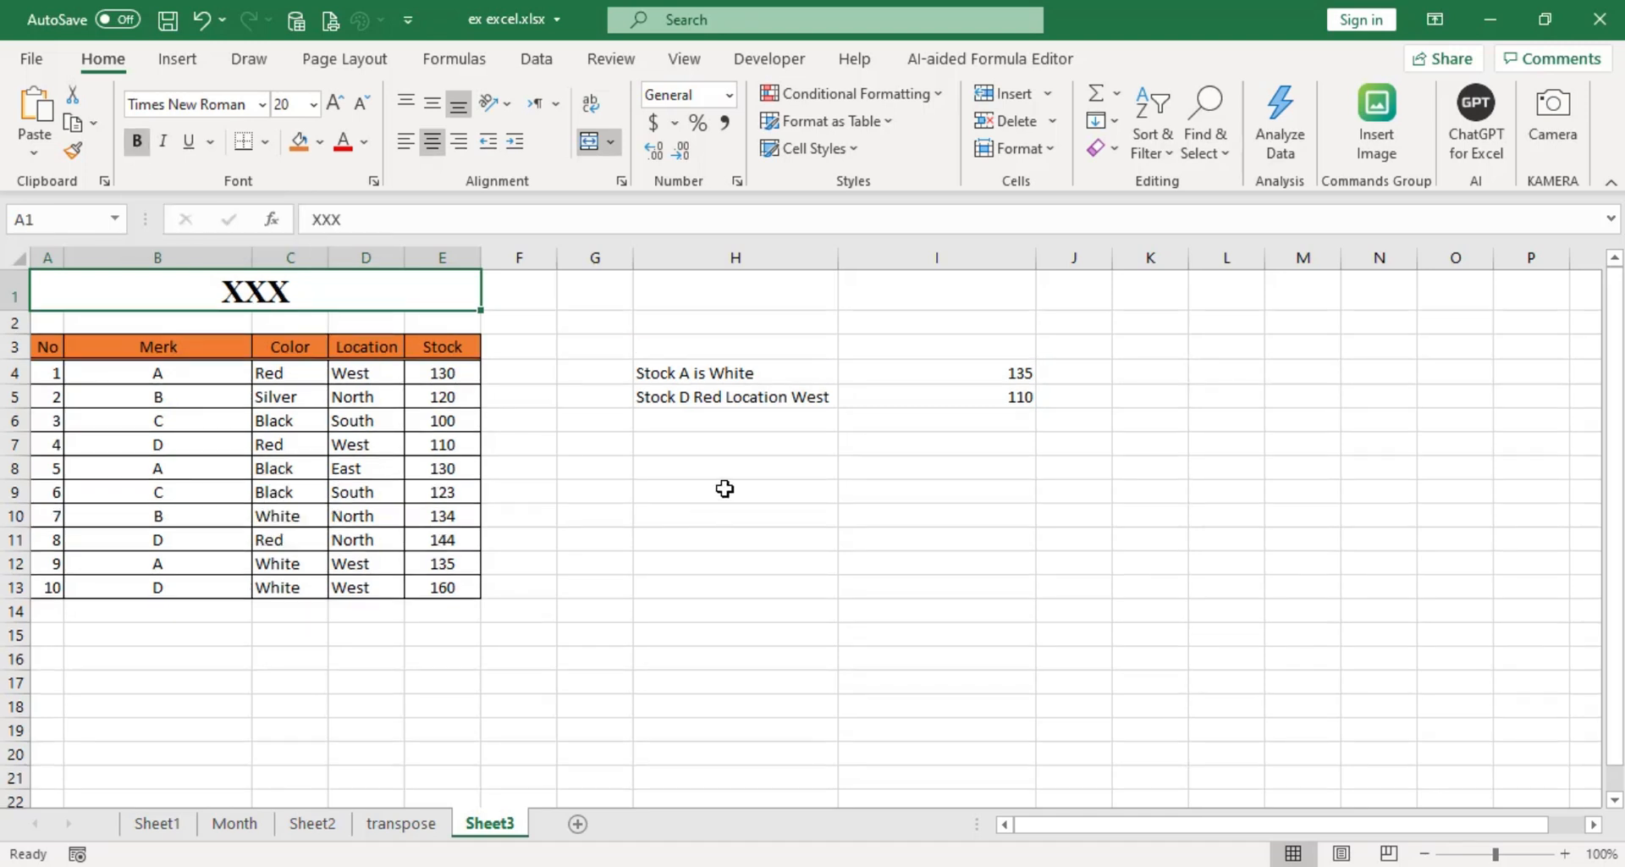
# Change the font color of the header row A3:E3 to white.
pyautogui.click(52, 346)
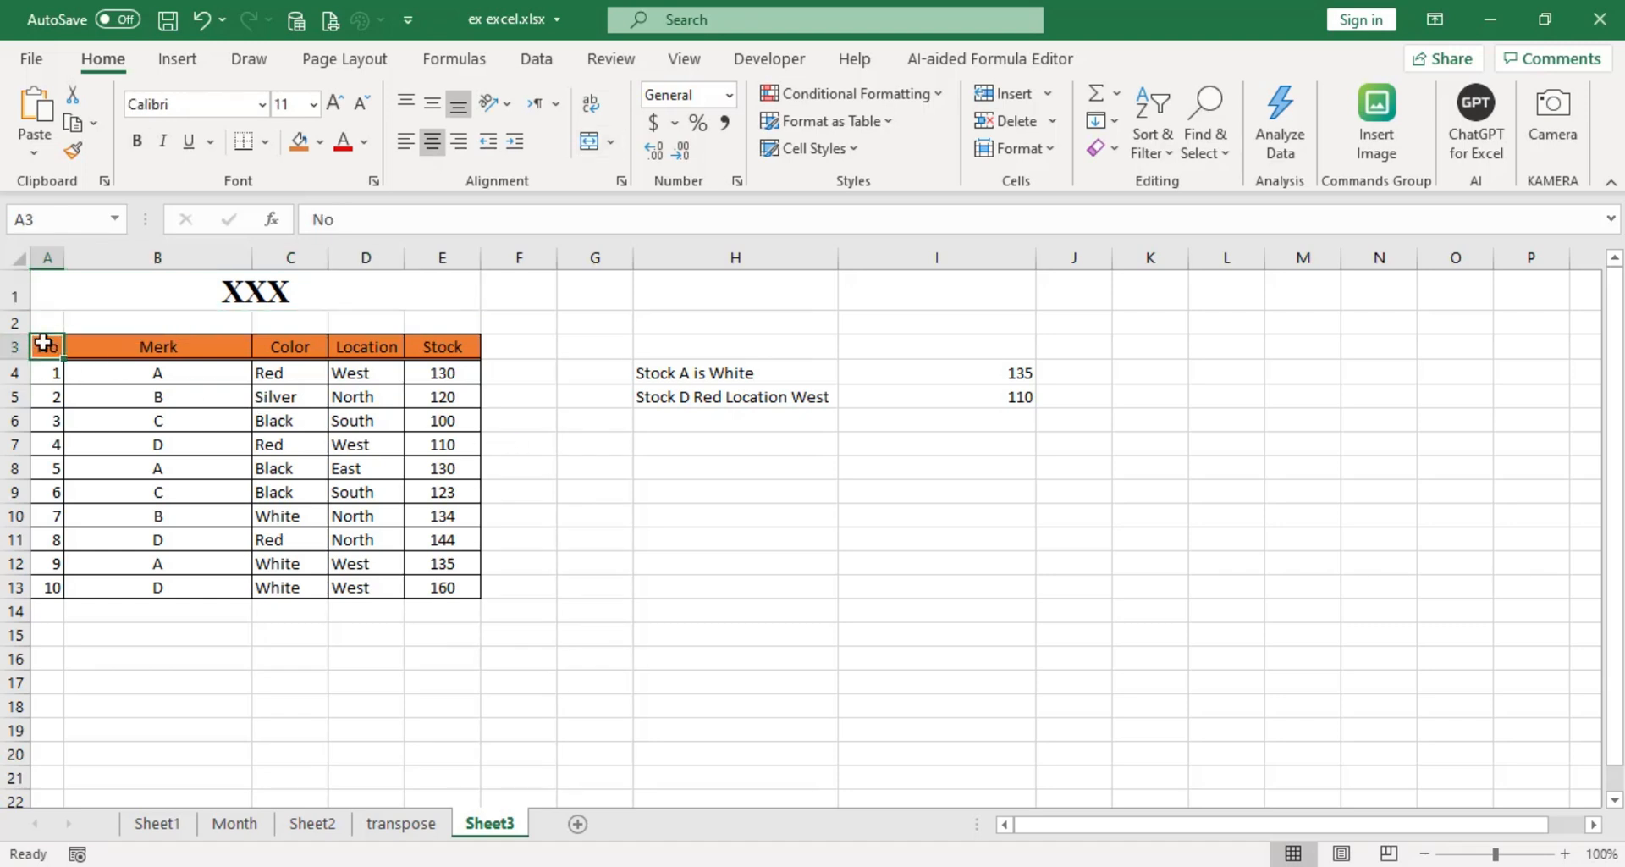
pyautogui.moveTo(44, 344); pyautogui.dragTo(458, 333)
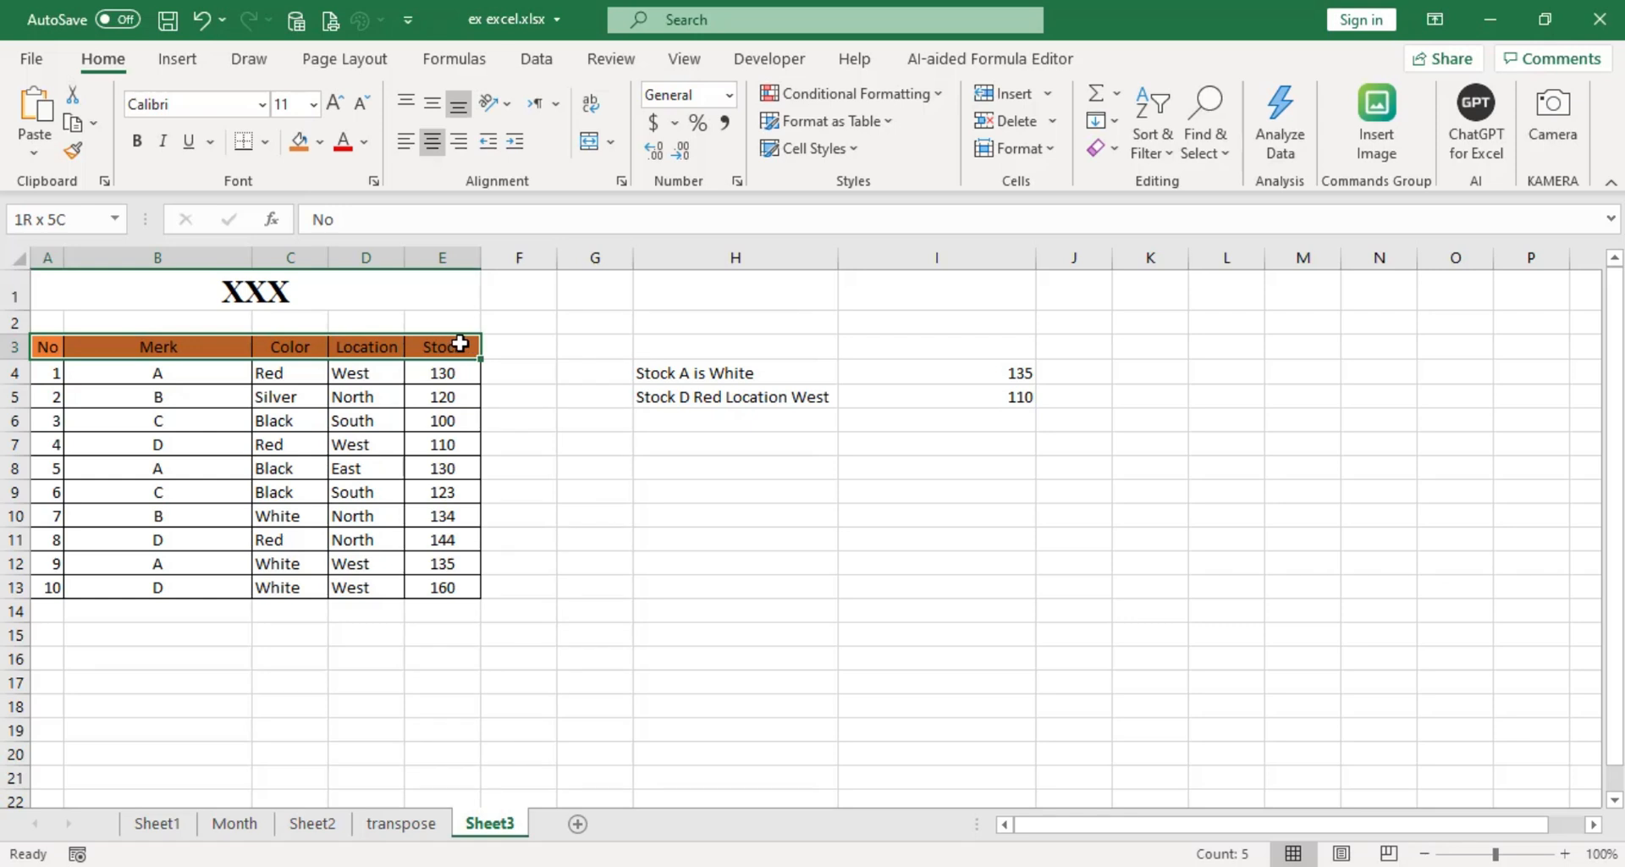
pyautogui.click(365, 143)
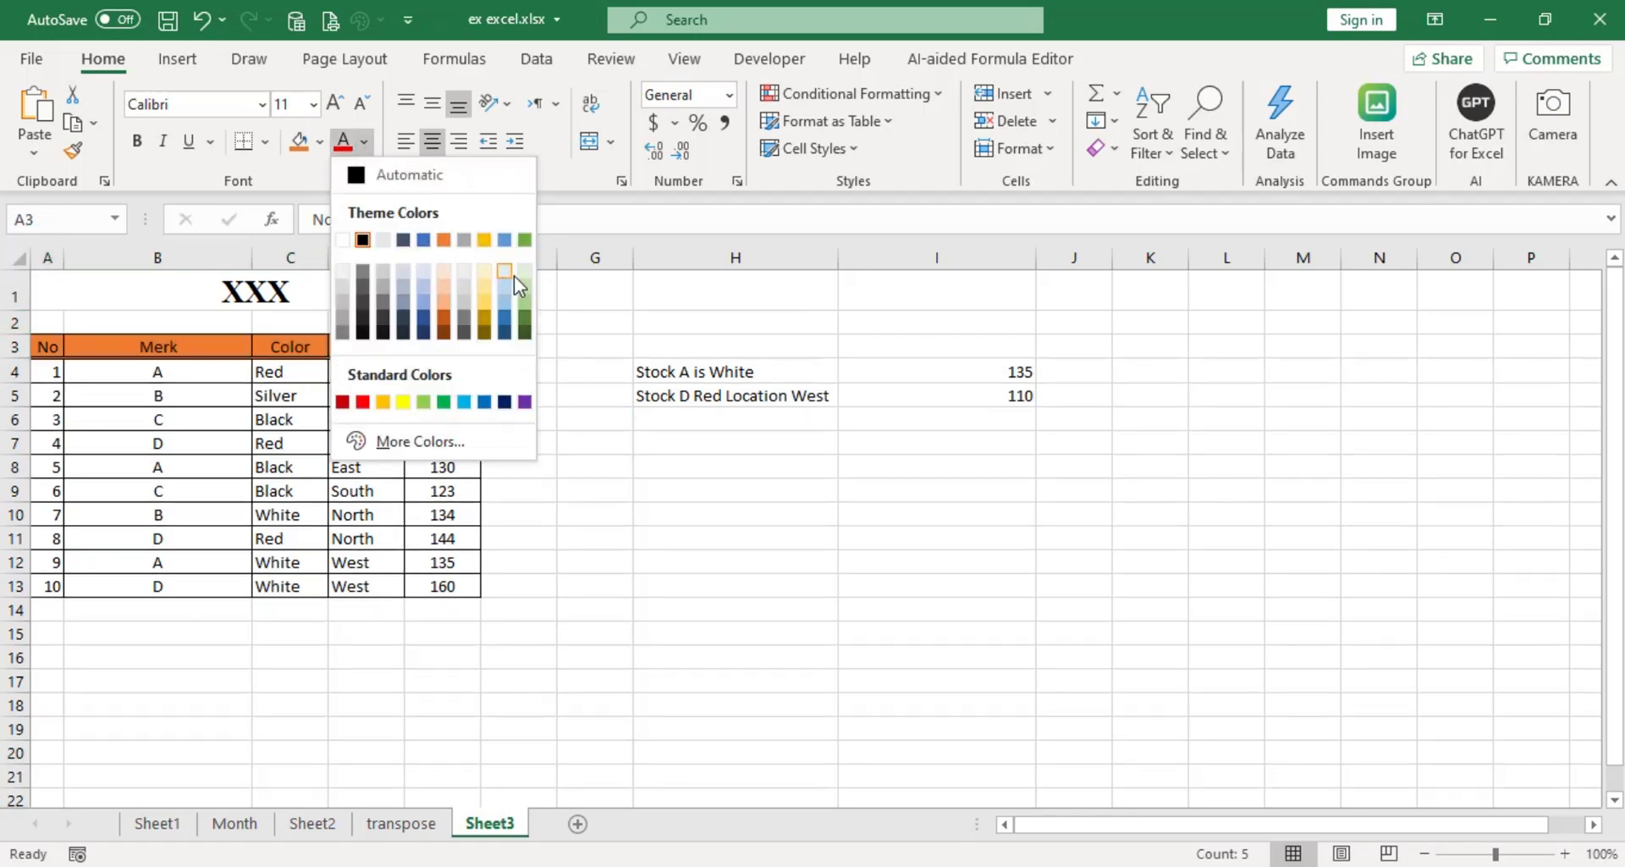
pyautogui.click(342, 239)
pyautogui.click(557, 591)
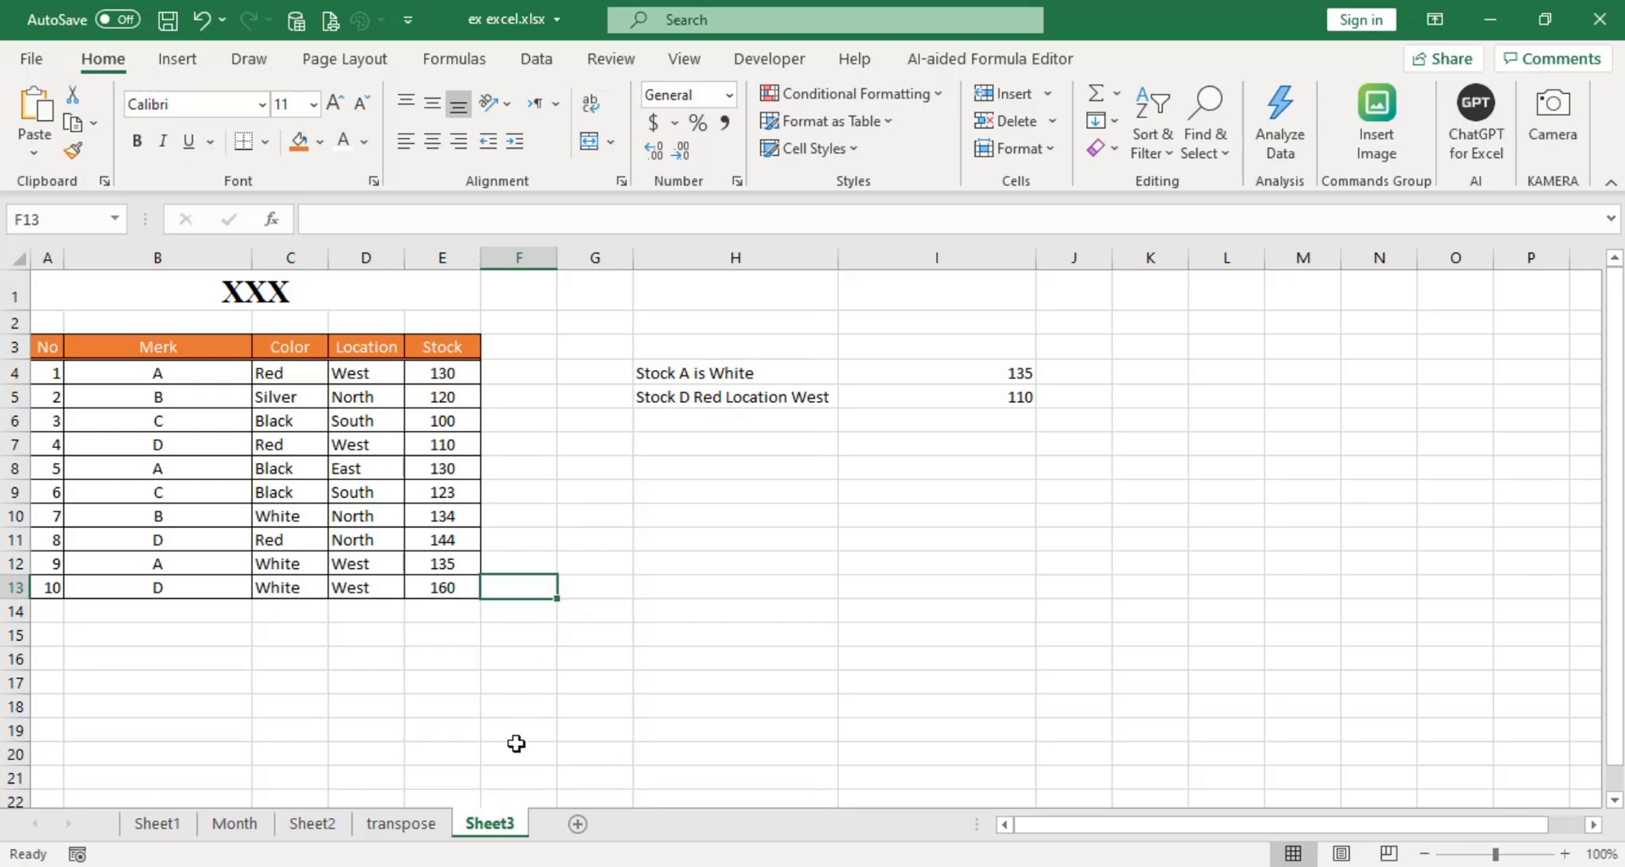
# Rename the worksheet Sheet3 to table.
pyautogui.rightClick(486, 826)
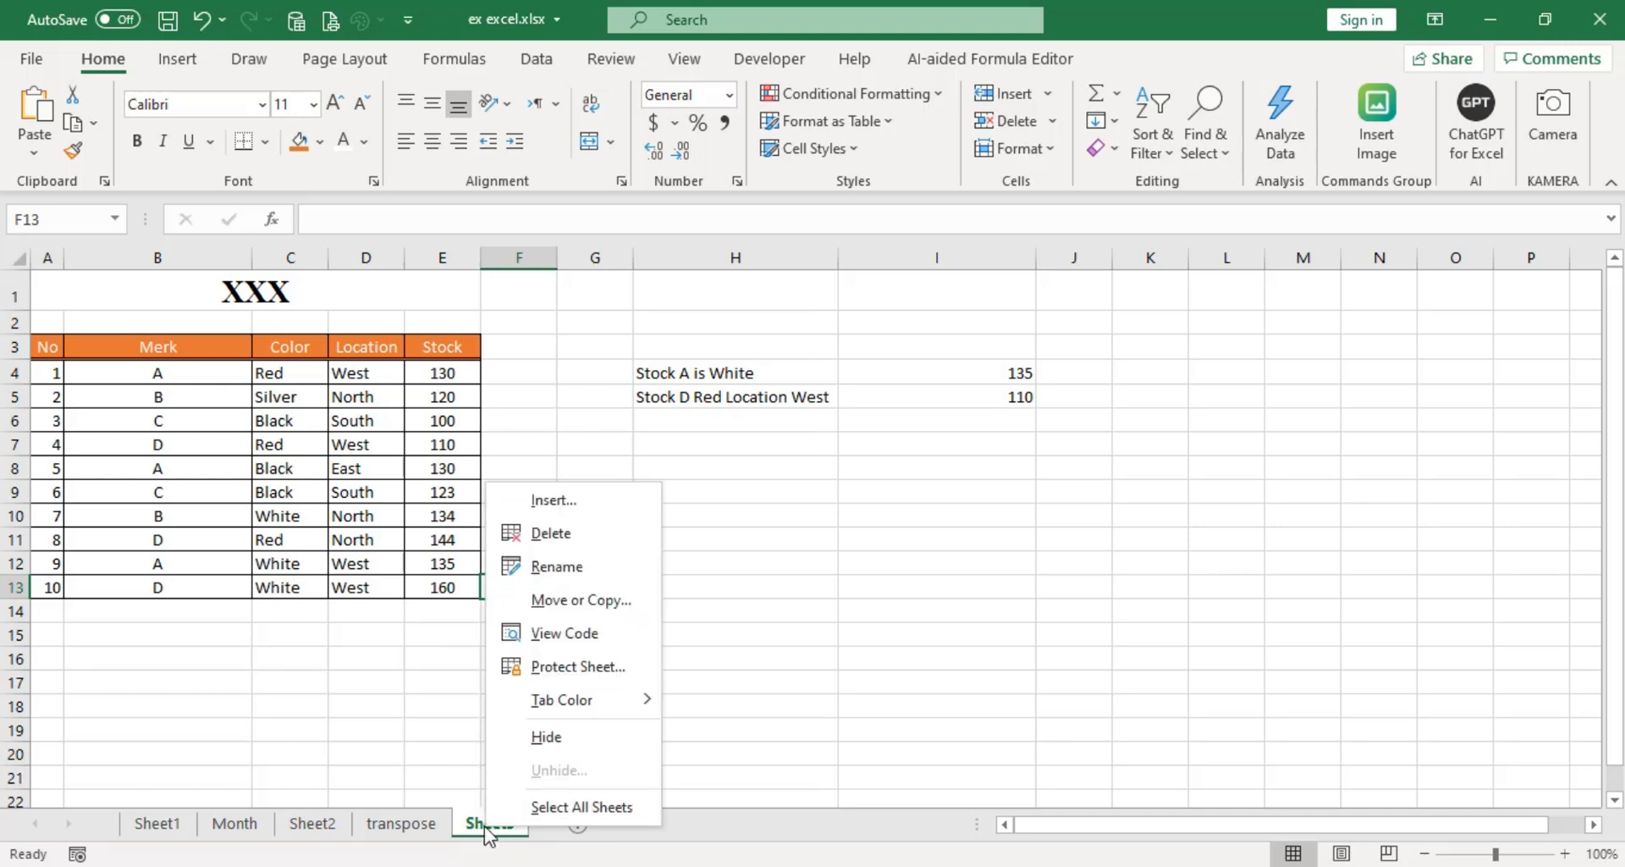
pyautogui.click(489, 832)
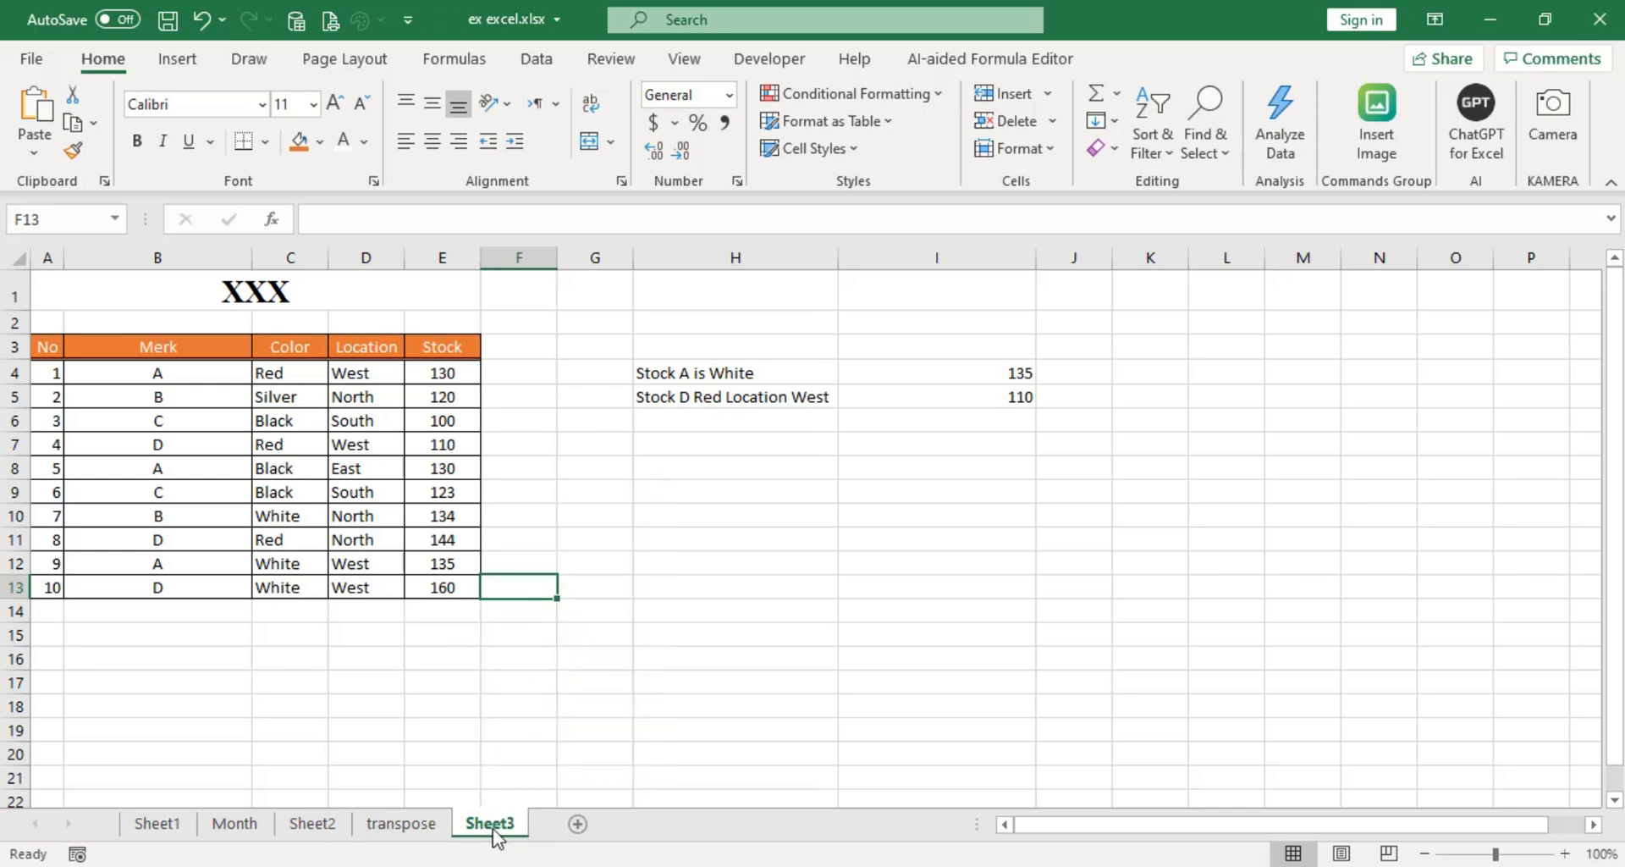
pyautogui.rightClick(493, 830)
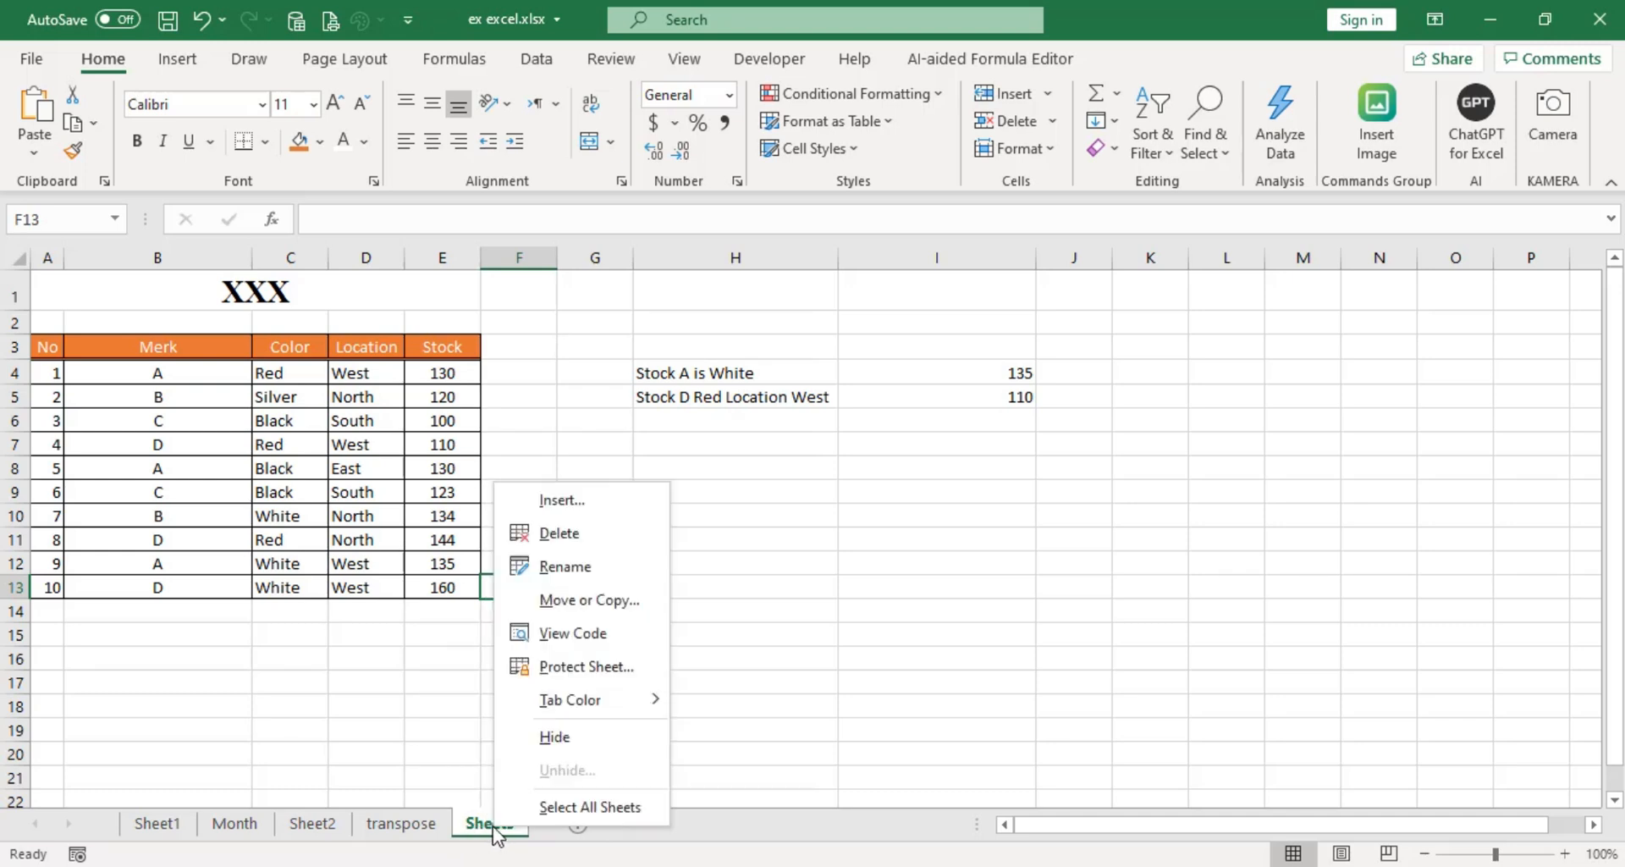
pyautogui.click(585, 573)
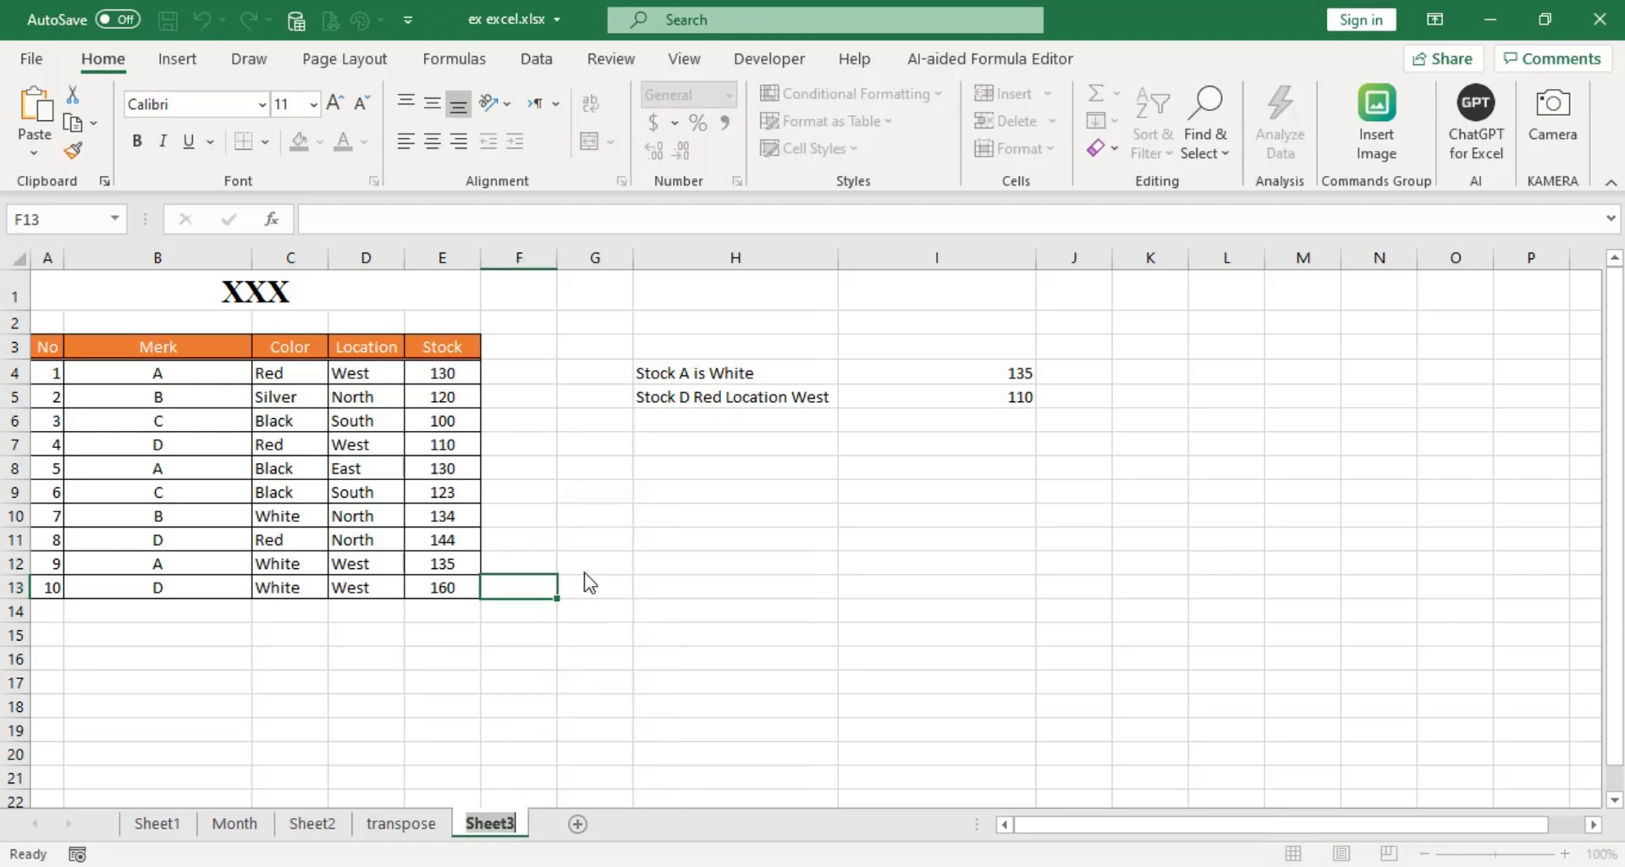
pyautogui.write('table')
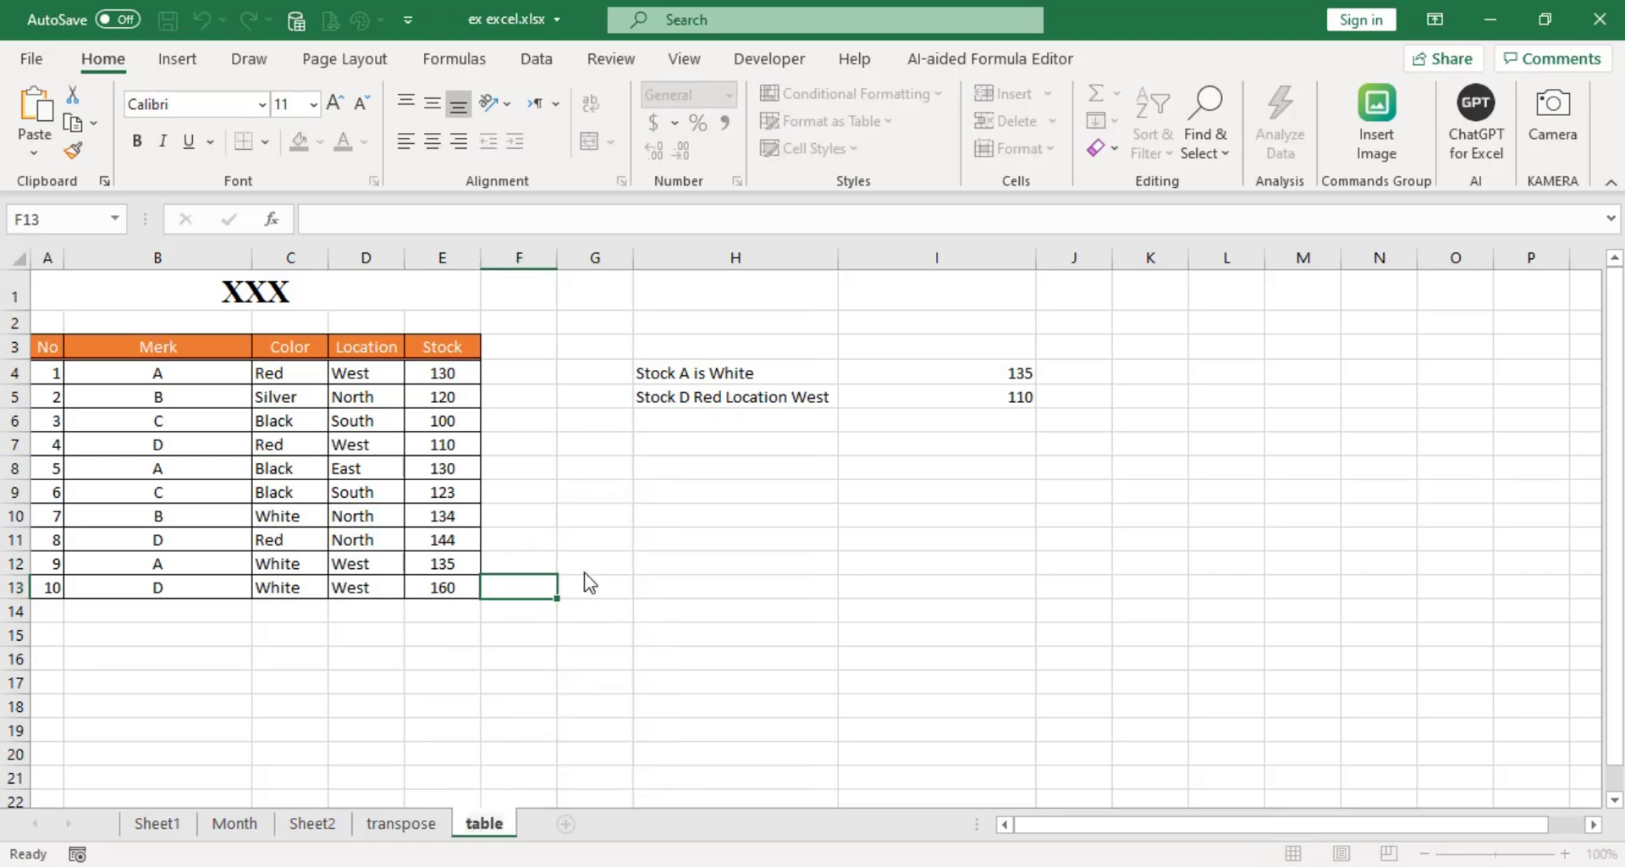
pyautogui.press('Return')
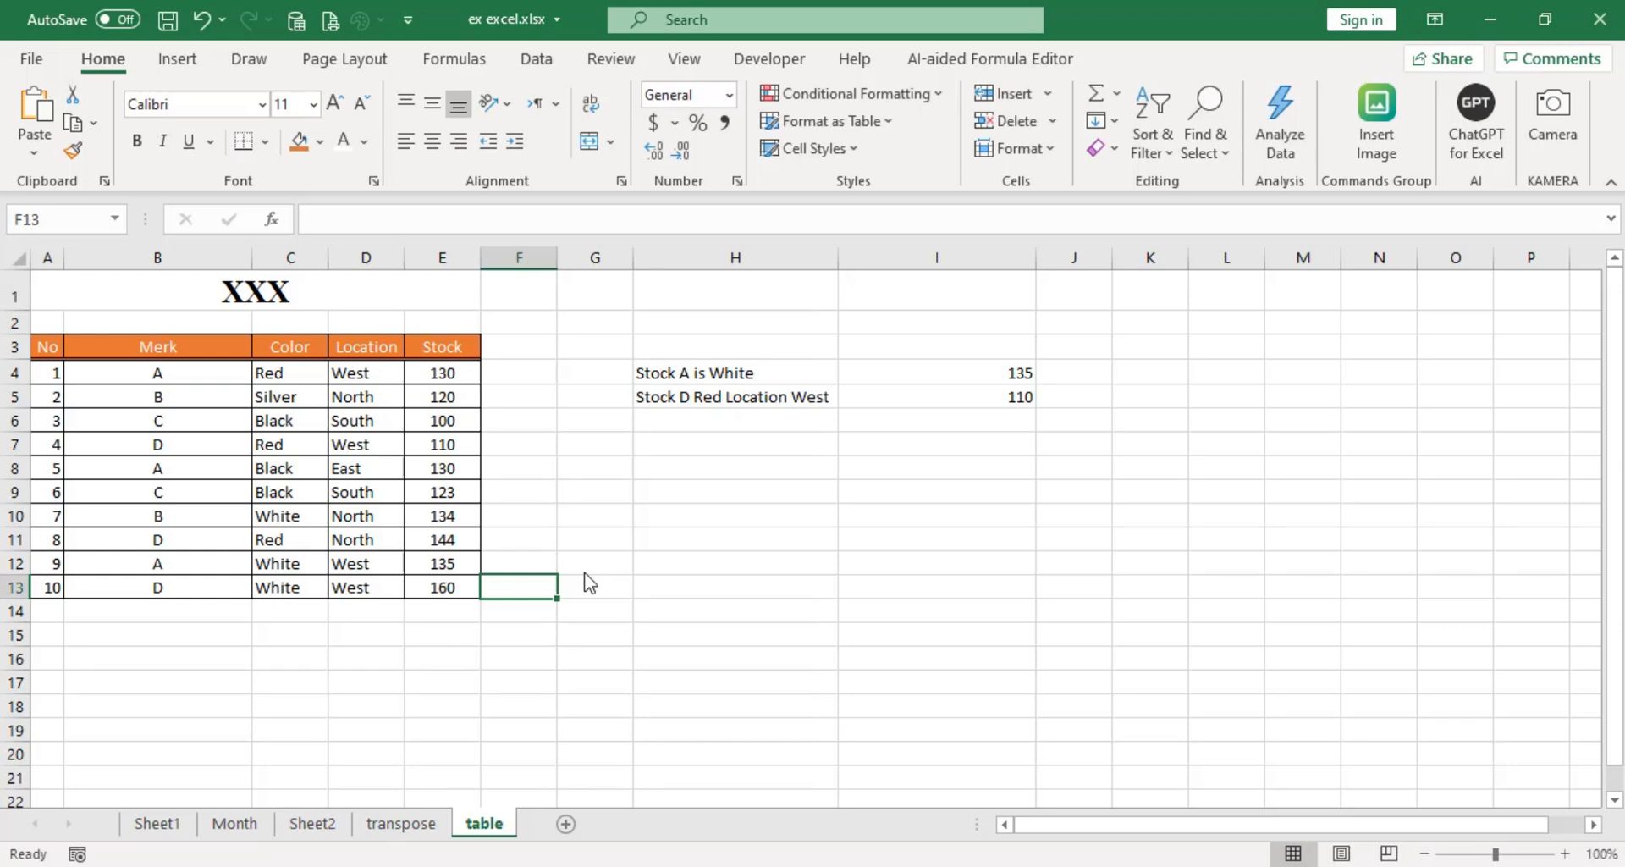